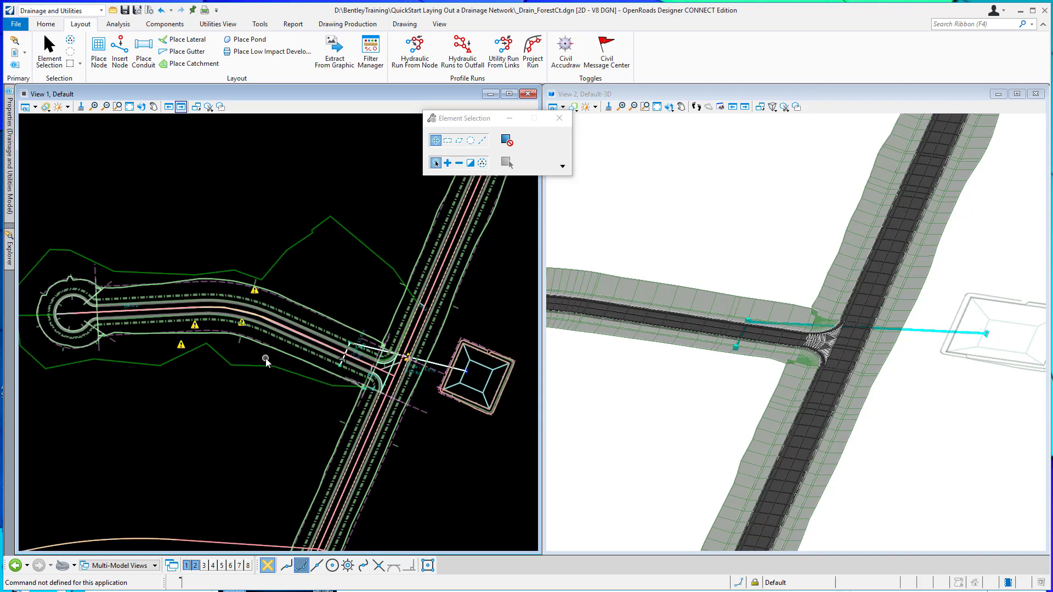
Examine the drainage network near the intersection and view the analysis profile of the CB-1 to EW-1 profile run.
scroll(362, 371, "up", 1)
scroll(375, 375, "up", 2)
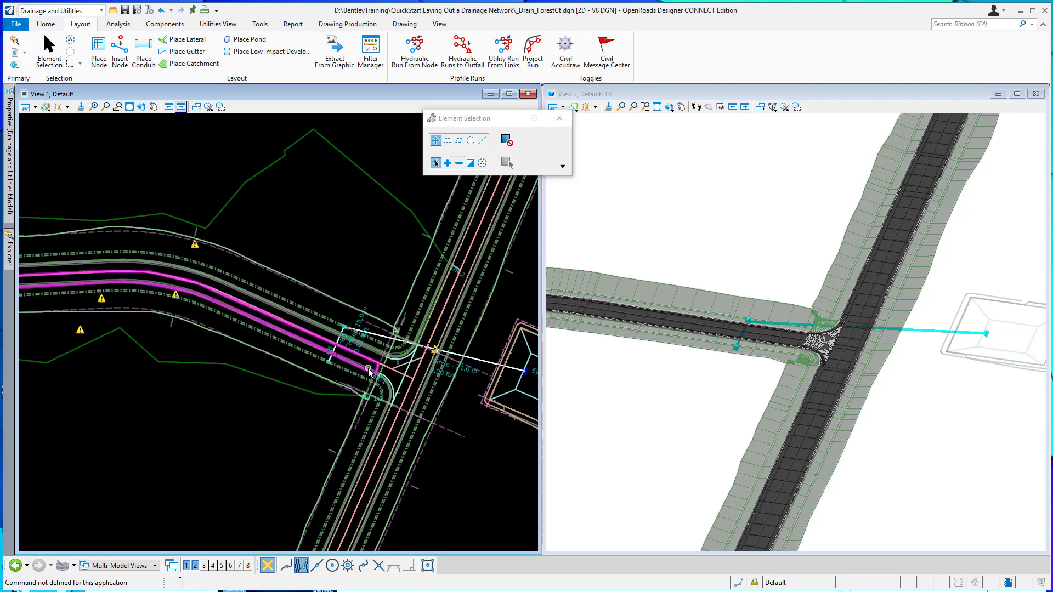
scroll(349, 379, "down", 2)
scroll(349, 377, "up", 3)
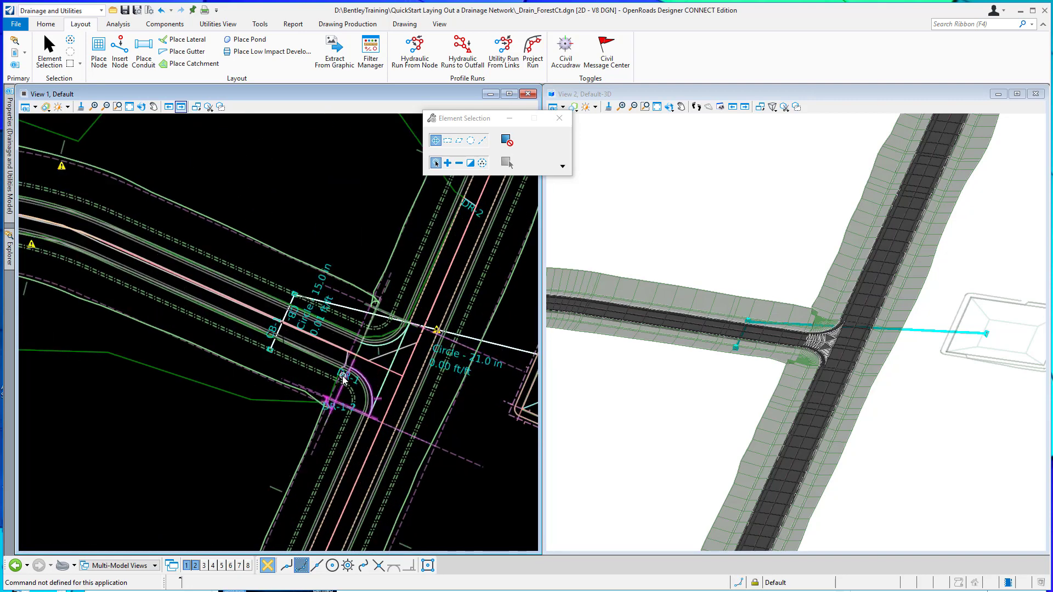
scroll(264, 378, "down", 1)
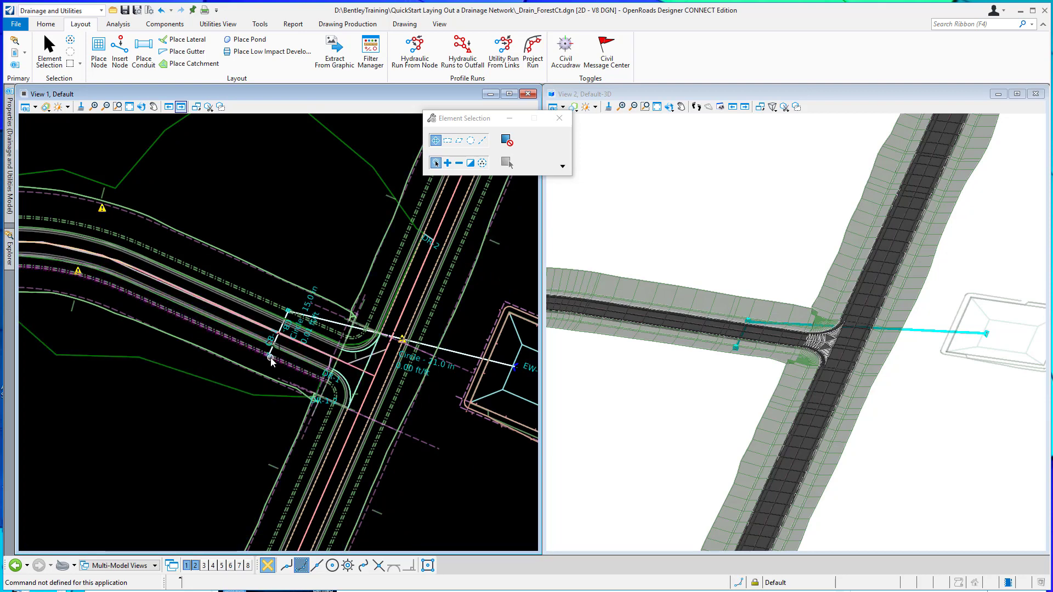
scroll(270, 359, "up", 3)
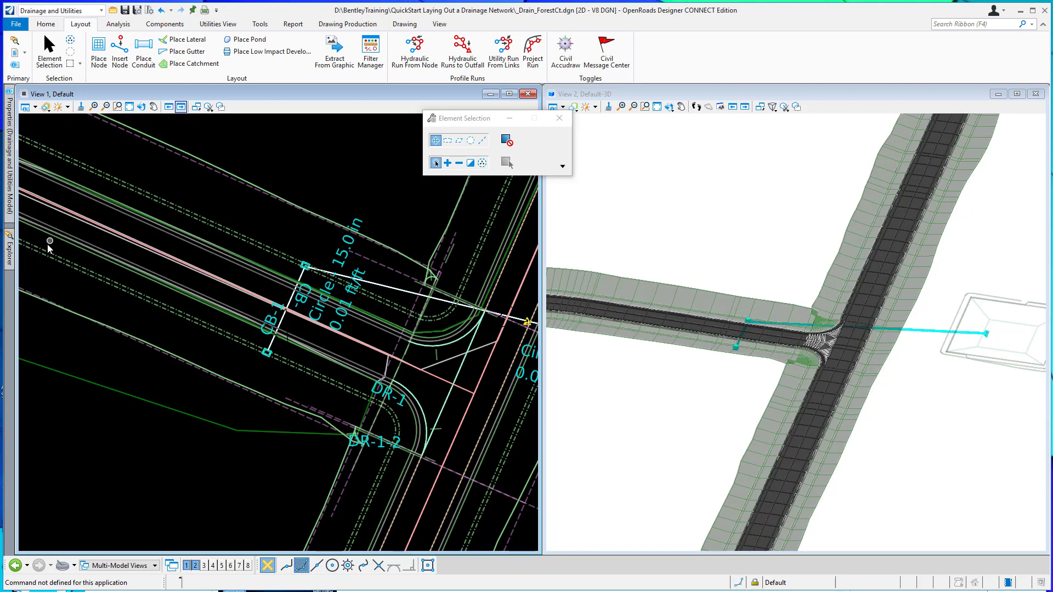
mouse_move(9, 252)
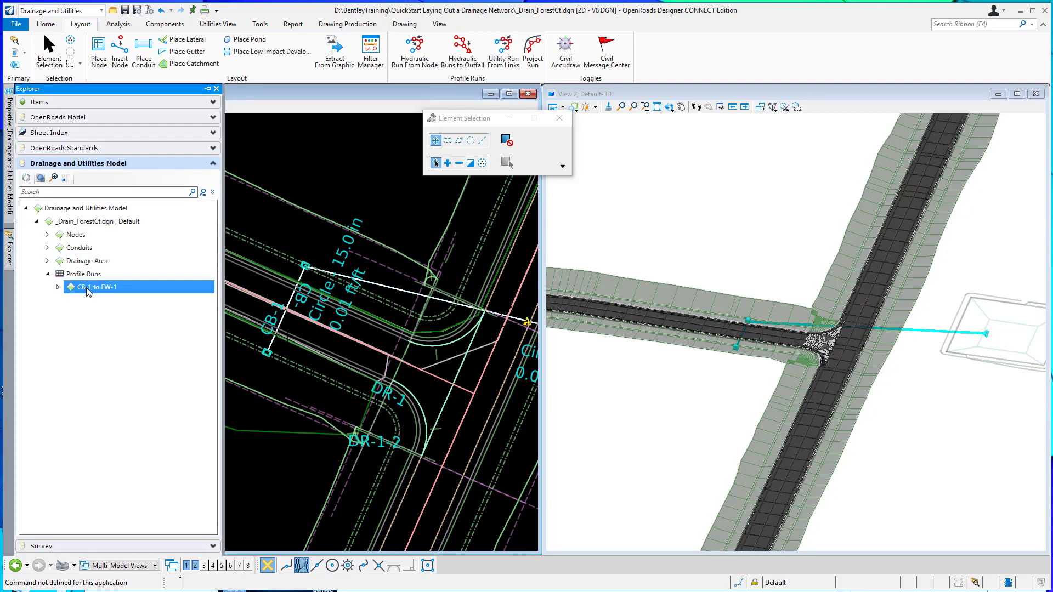
right_click(87, 292)
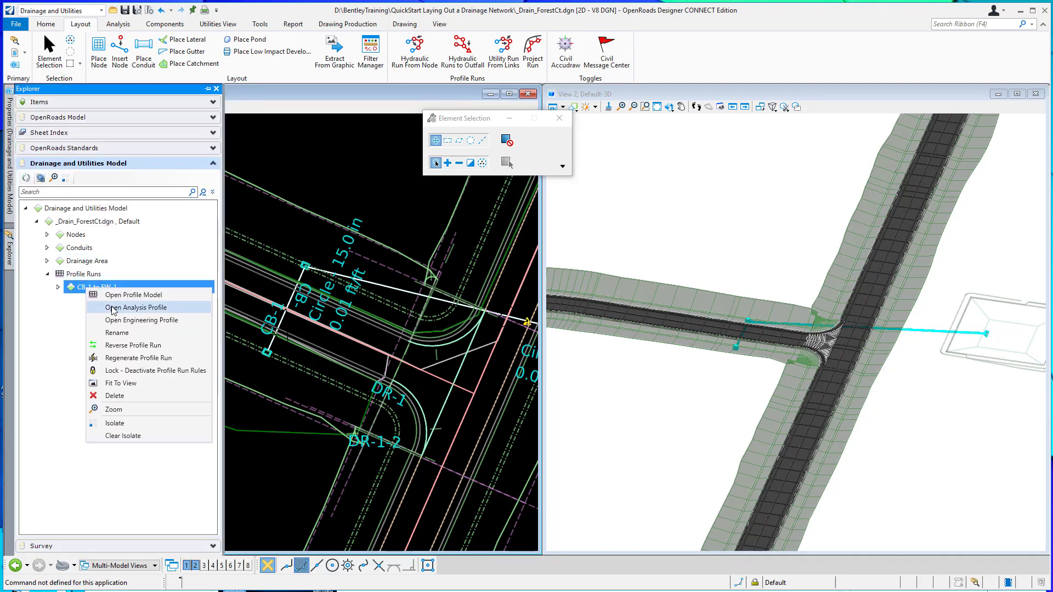
left_click(115, 306)
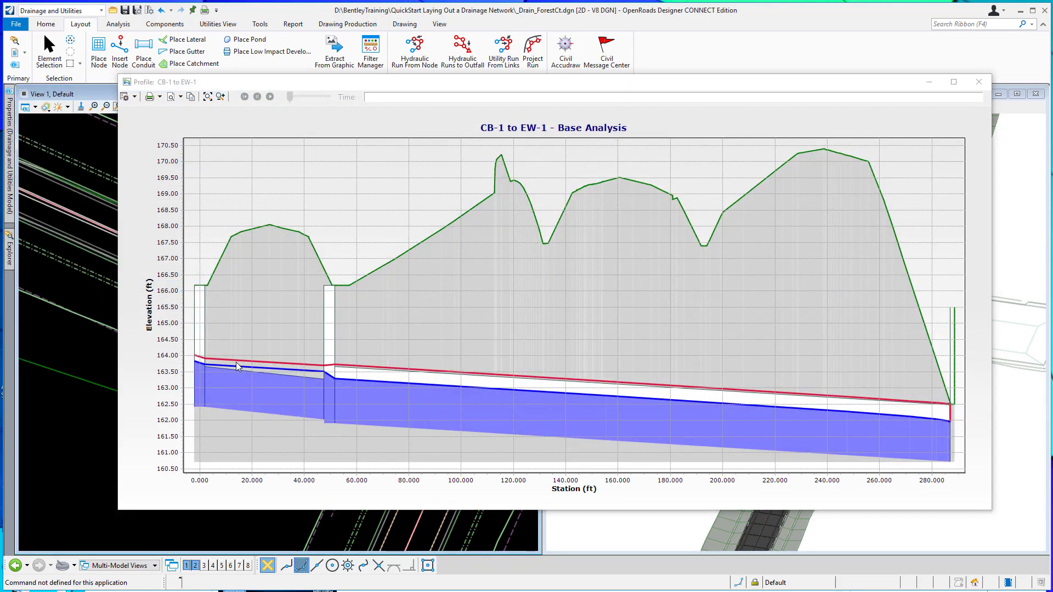
left_click(980, 83)
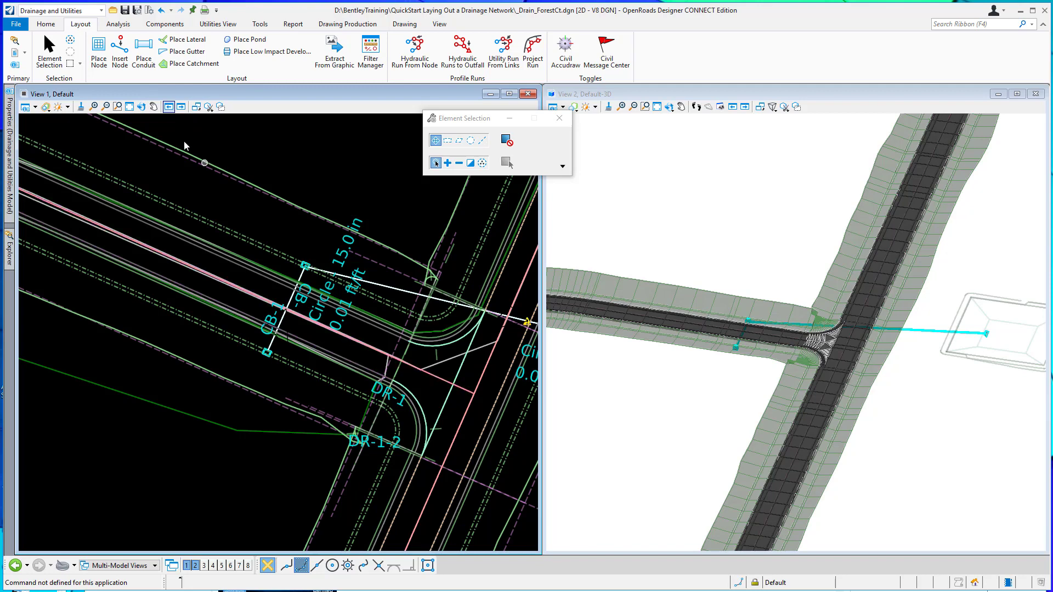
Set up Place Node with the cross-section feature definition Grass 2'w x 1'd @ 25% and the name prefix CS-1.
left_click(100, 52)
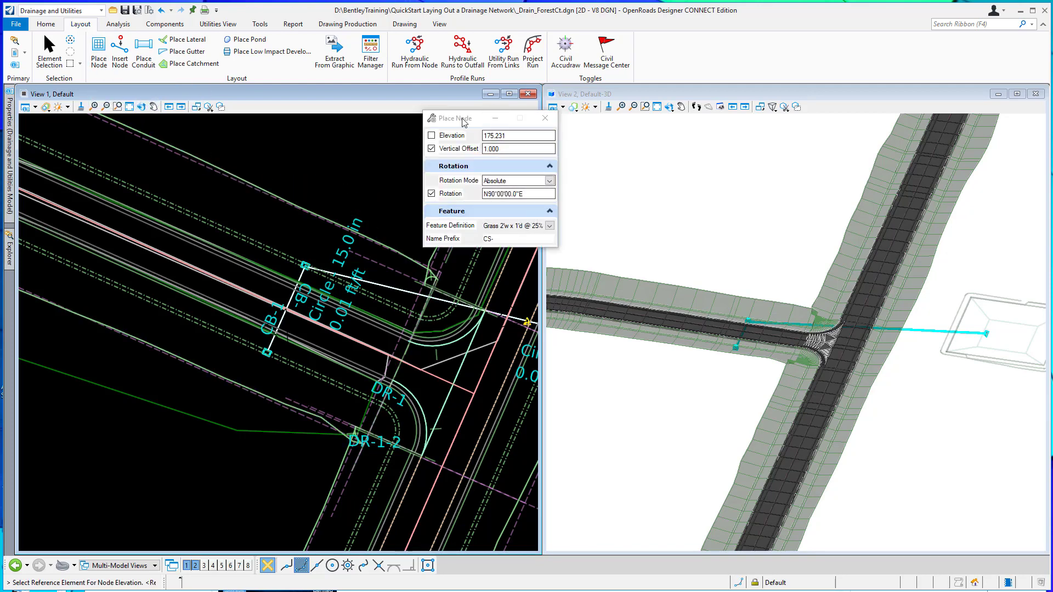
left_click(549, 226)
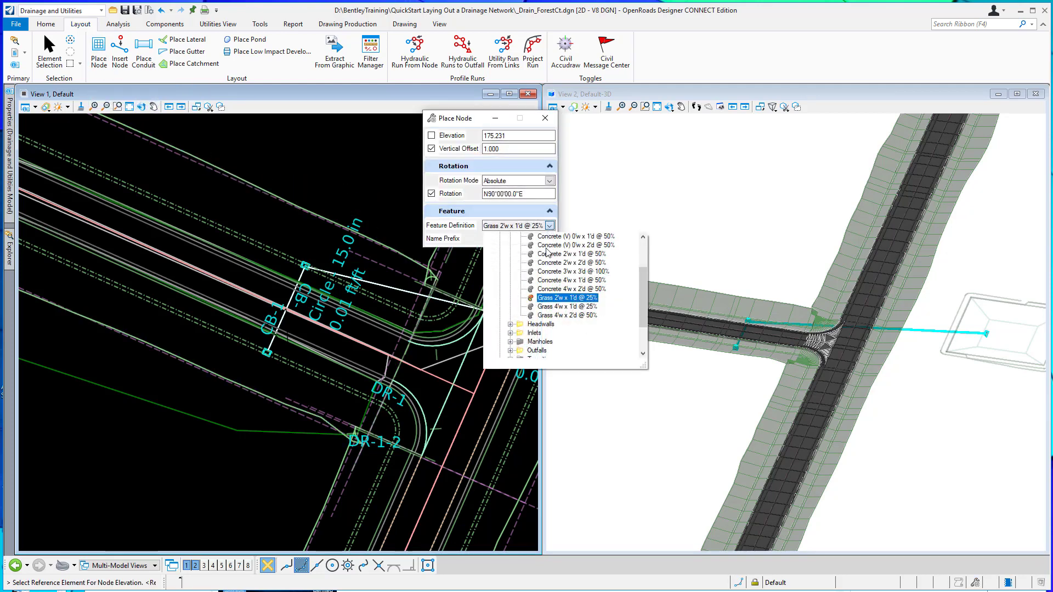
scroll(526, 274, "up", 2)
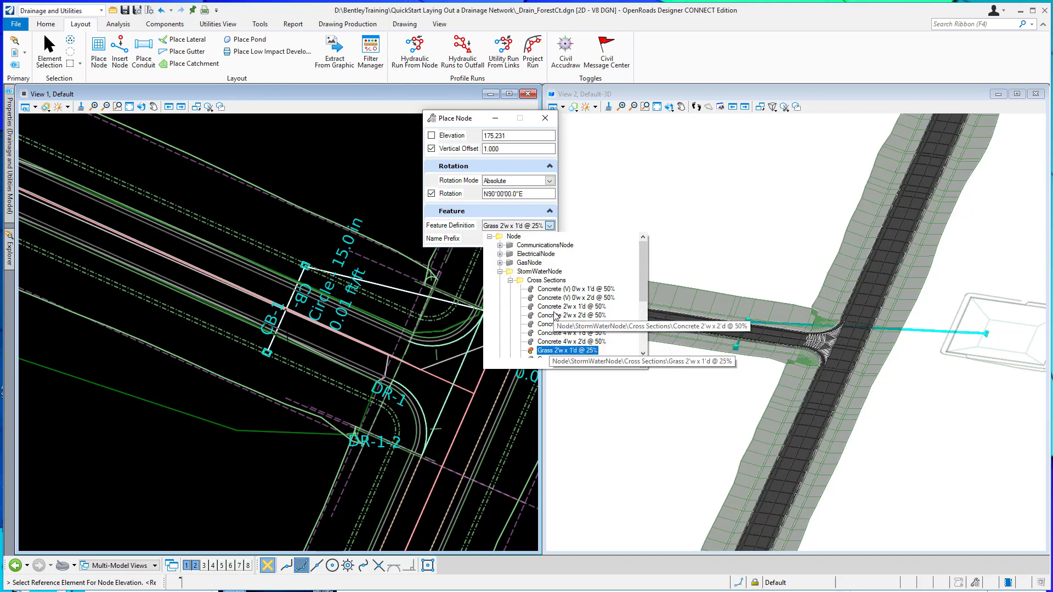
scroll(554, 315, "down", 1)
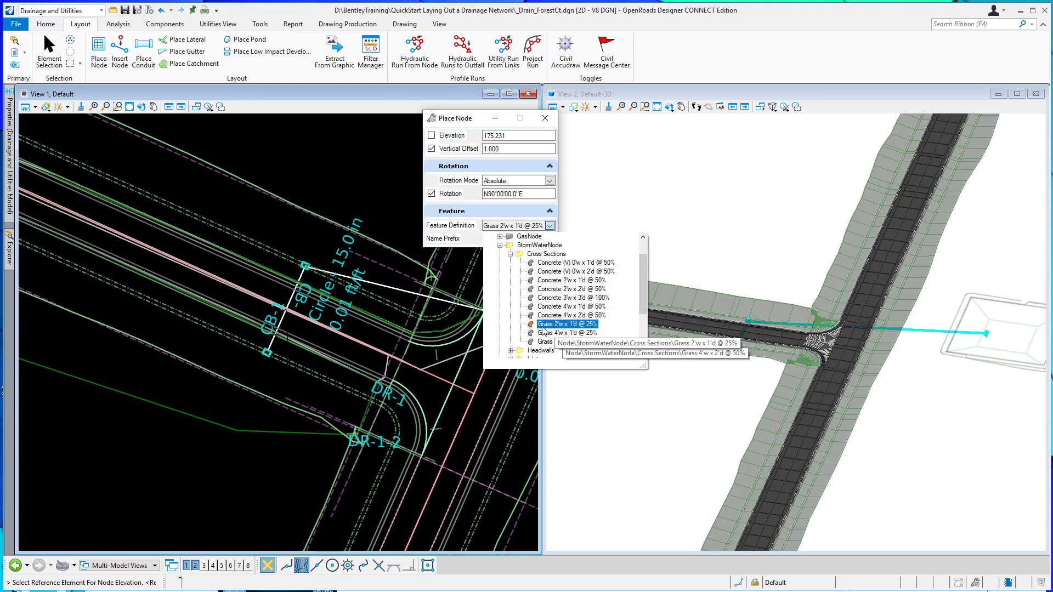
left_click(565, 324)
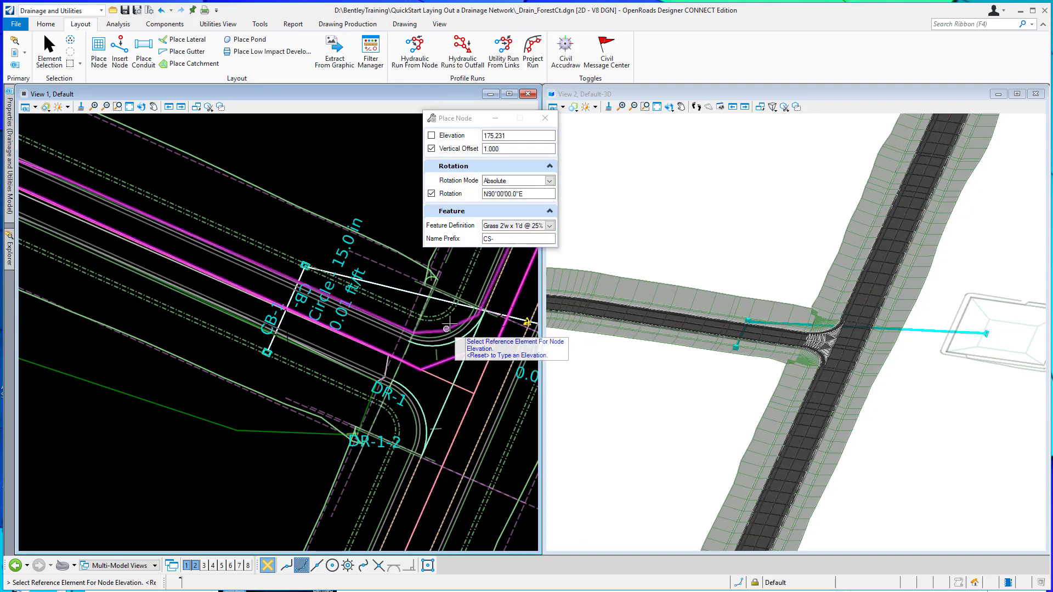
left_click(510, 239)
type("CS-1")
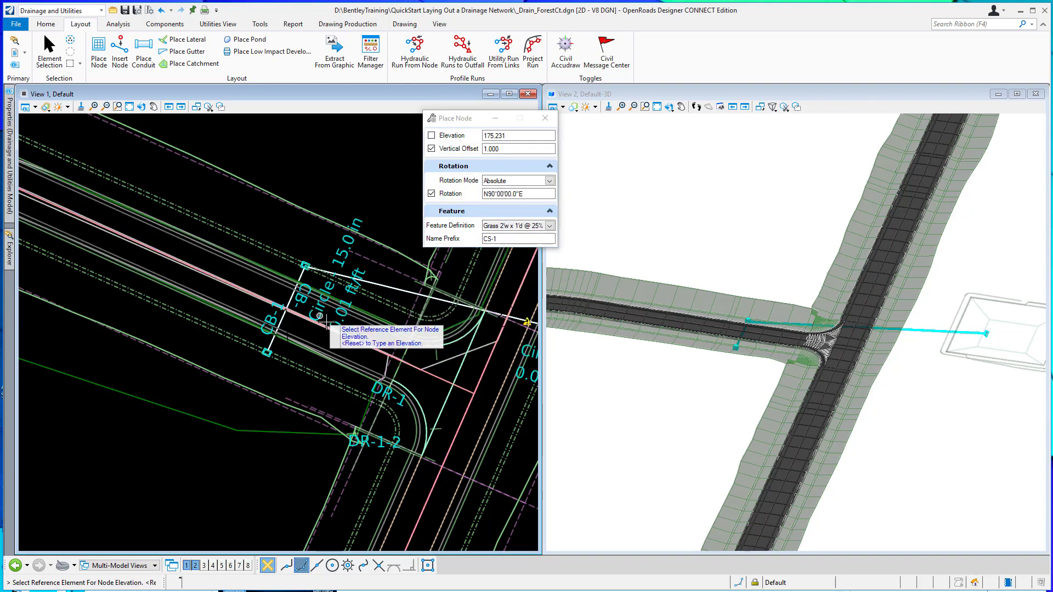
Choose the Terrain_Ultimate terrain boundary as the reference element for the node's elevation.
scroll(354, 343, "down", 2)
scroll(148, 284, "up", 4)
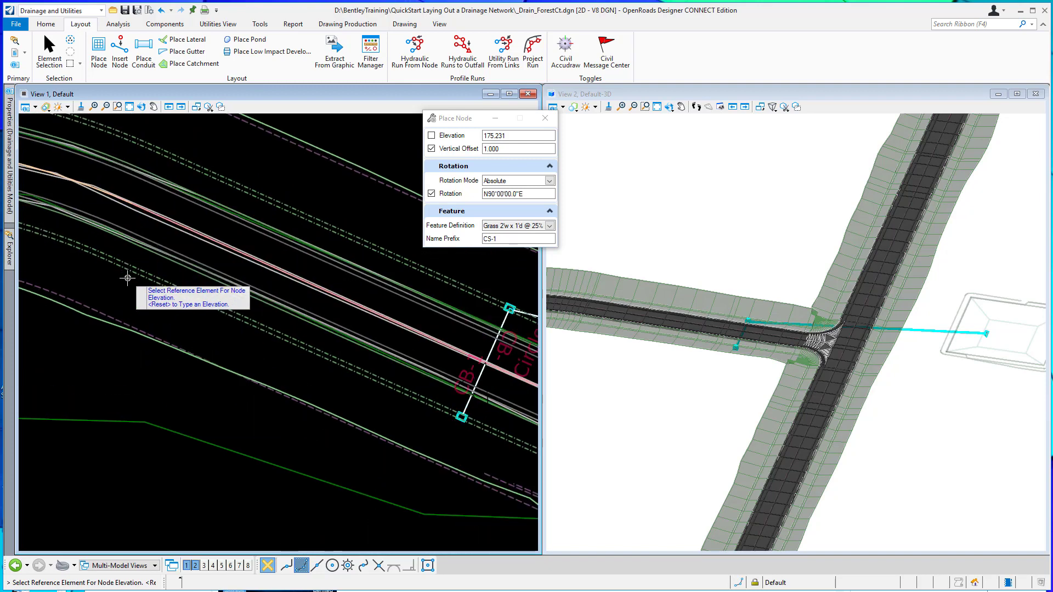
scroll(139, 276, "down", 3)
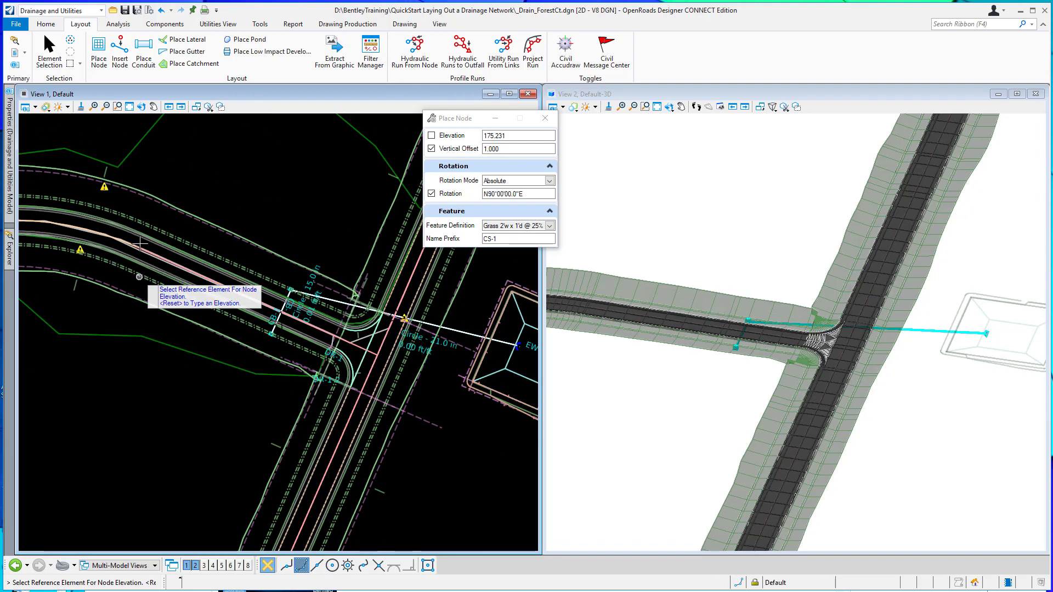
scroll(166, 284, "down", 3)
scroll(167, 284, "down", 1)
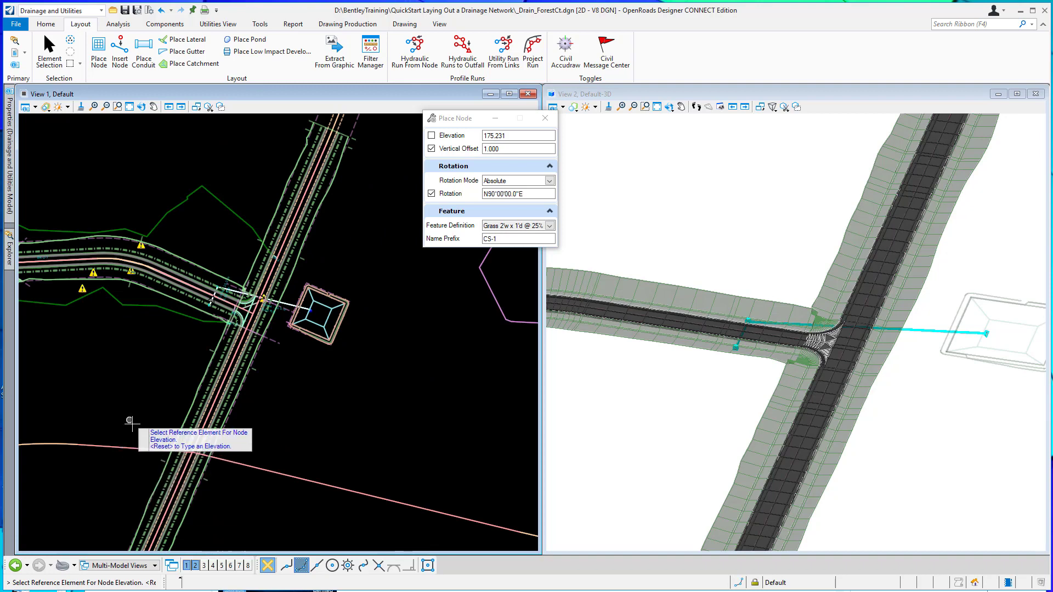
scroll(127, 448, "down", 1)
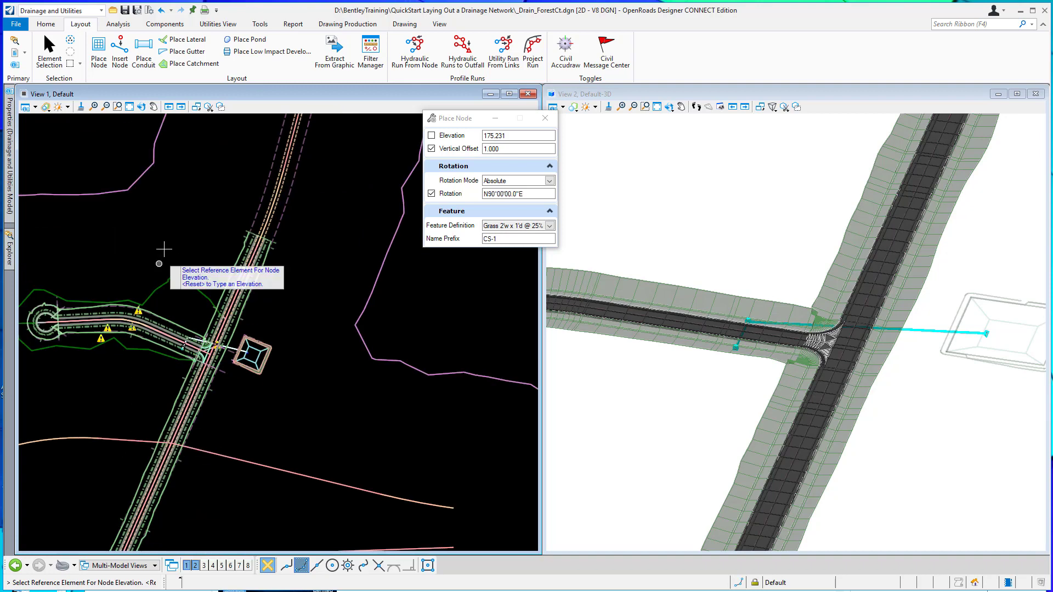
left_click(129, 188)
Place the cross-section node in the roadside ditch west of CB-1, with vertical offset 1.000 and rotation N90°00'00.0"E.
scroll(137, 328, "up", 2)
scroll(142, 342, "up", 5)
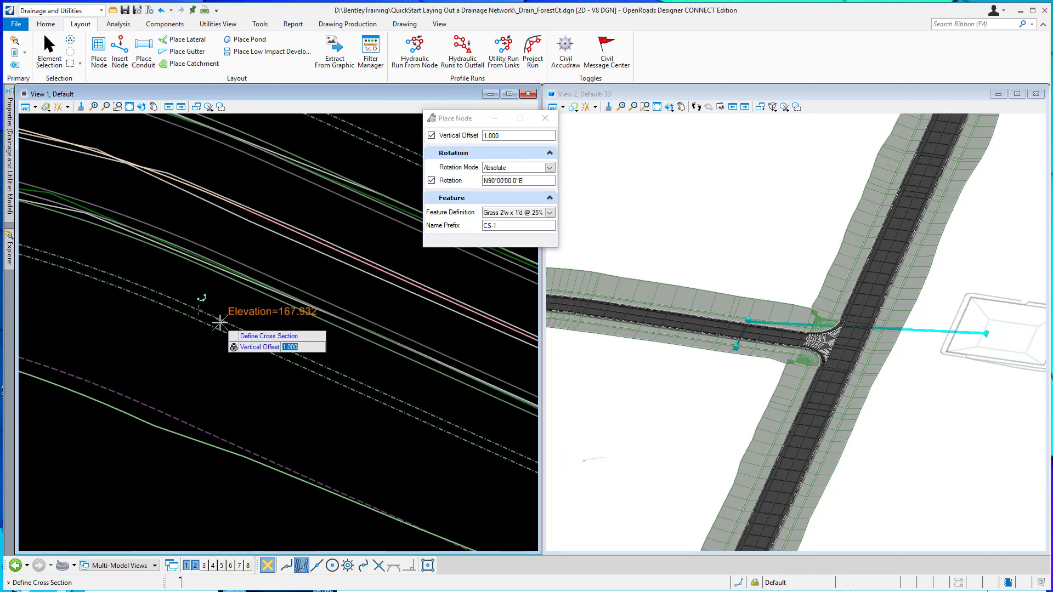
scroll(198, 321, "up", 3)
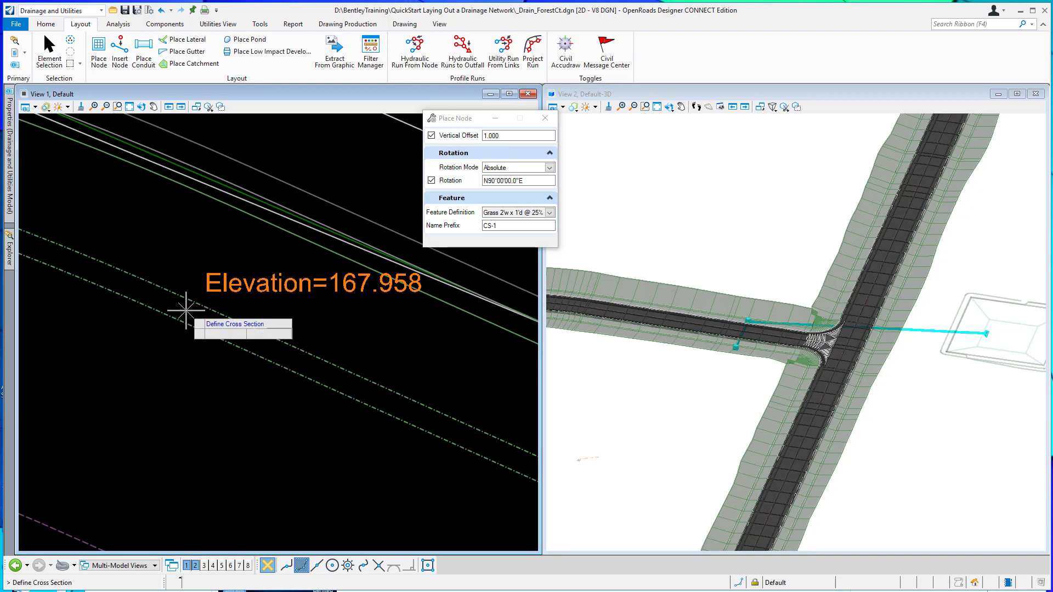
left_click(186, 311)
left_click(212, 361)
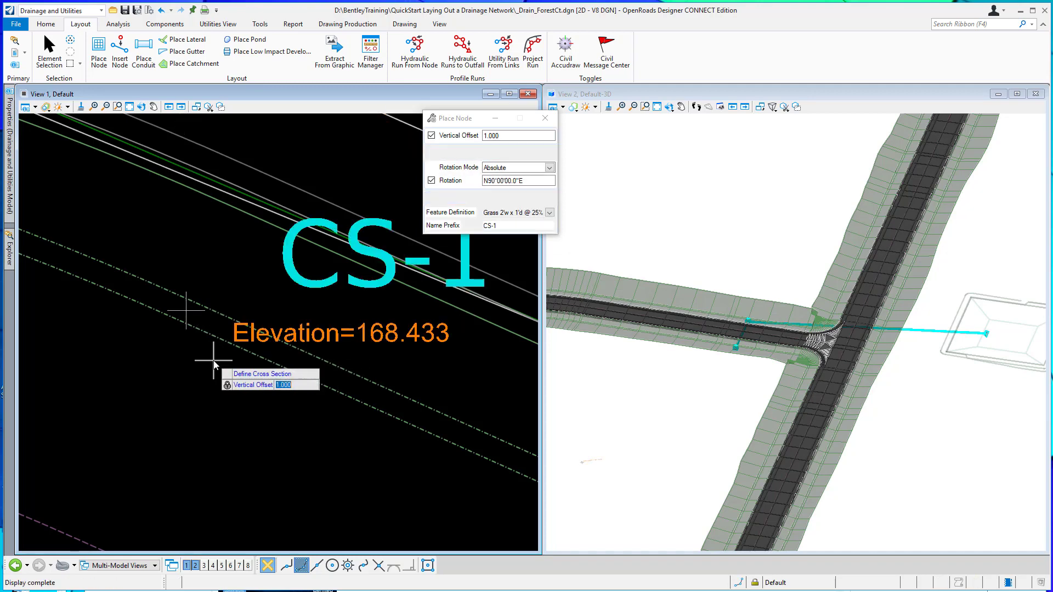
Examine the location of the new cross-section node CS-1 in the 3D and plan views.
scroll(732, 348, "down", 2)
scroll(731, 348, "up", 5)
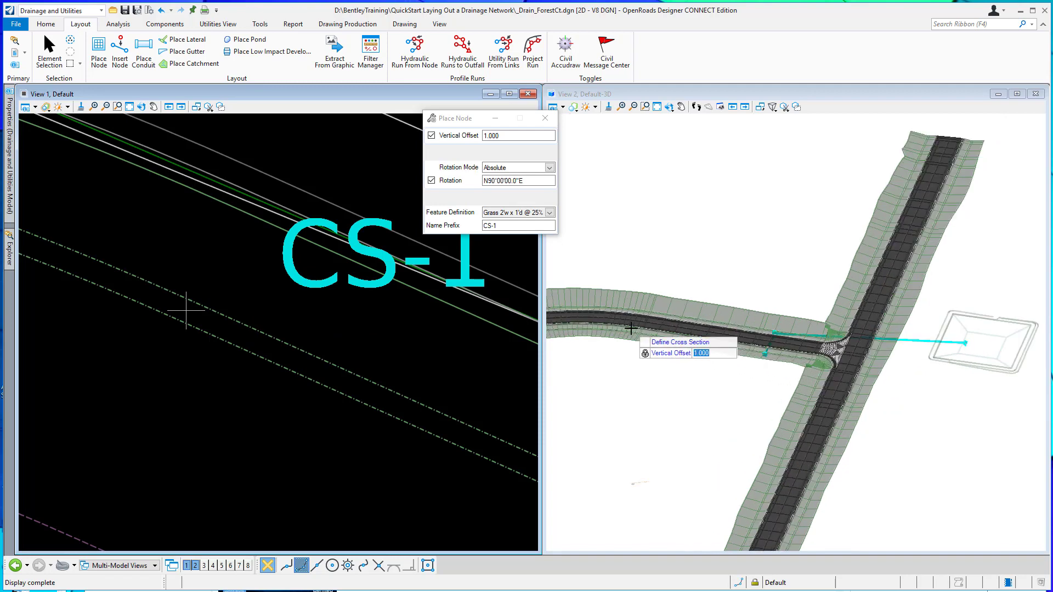
scroll(641, 340, "up", 4)
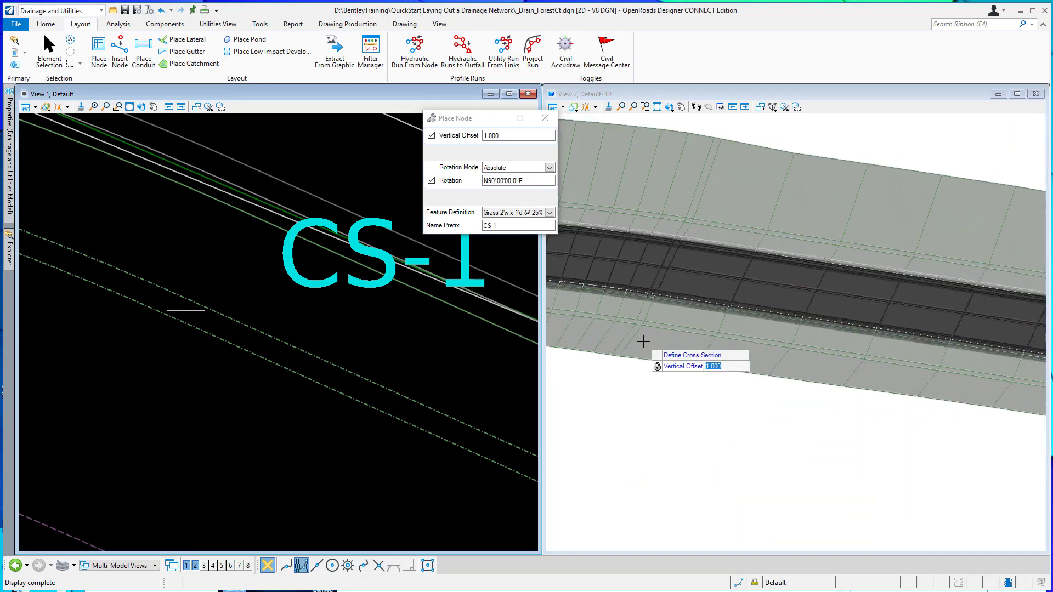
scroll(632, 316, "up", 4)
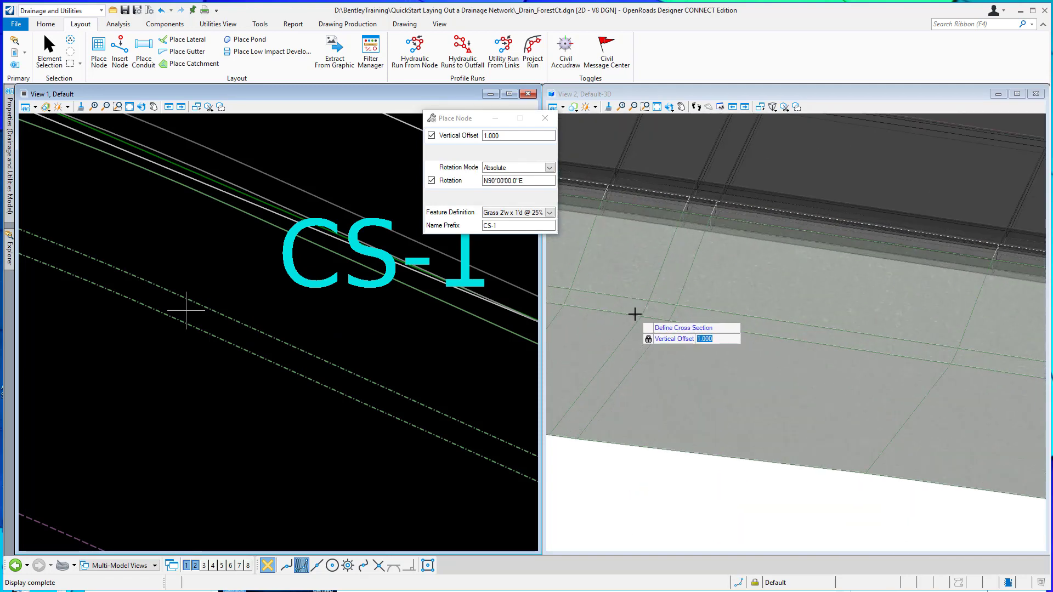
scroll(637, 311, "up", 2)
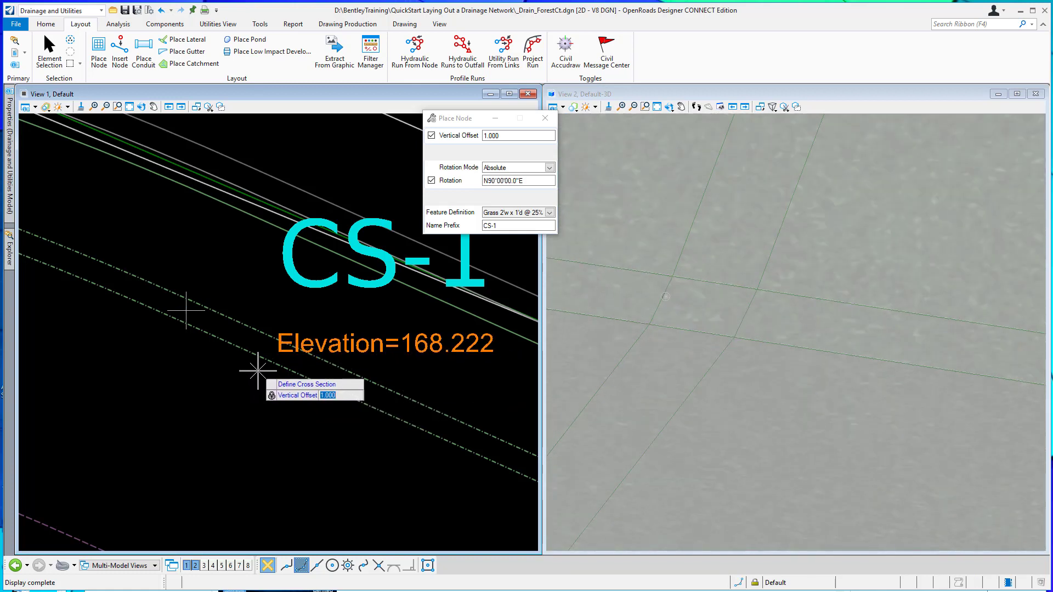
scroll(663, 343, "down", 3)
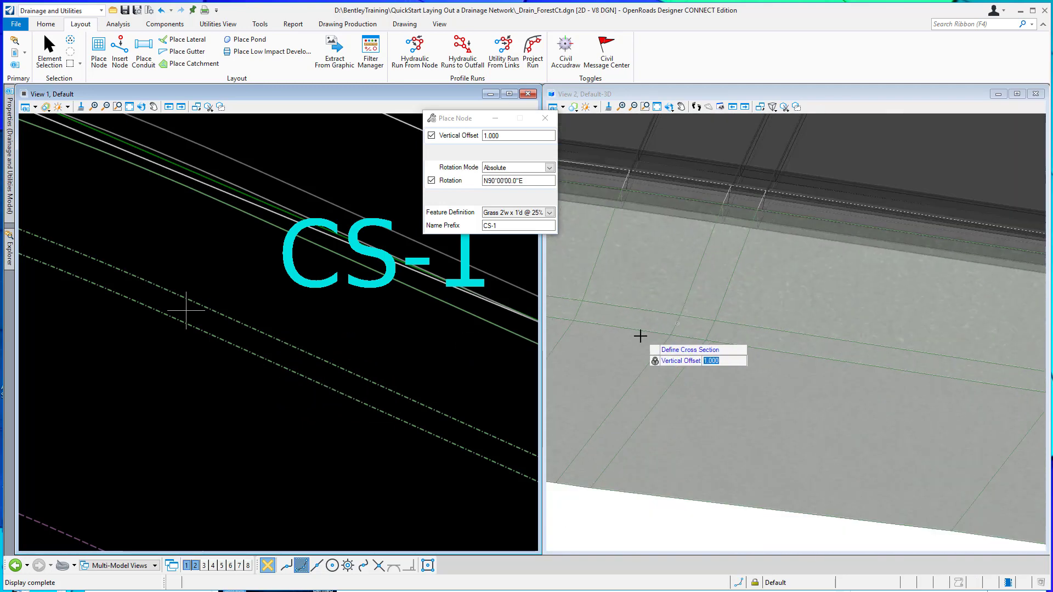
scroll(640, 336, "down", 1)
scroll(126, 247, "down", 1)
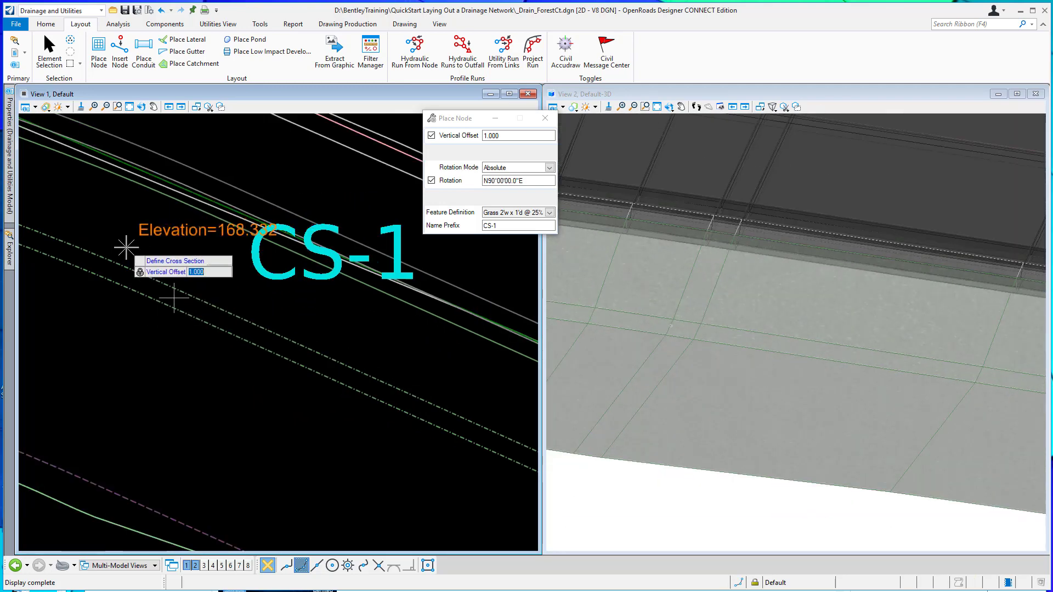
scroll(126, 247, "down", 4)
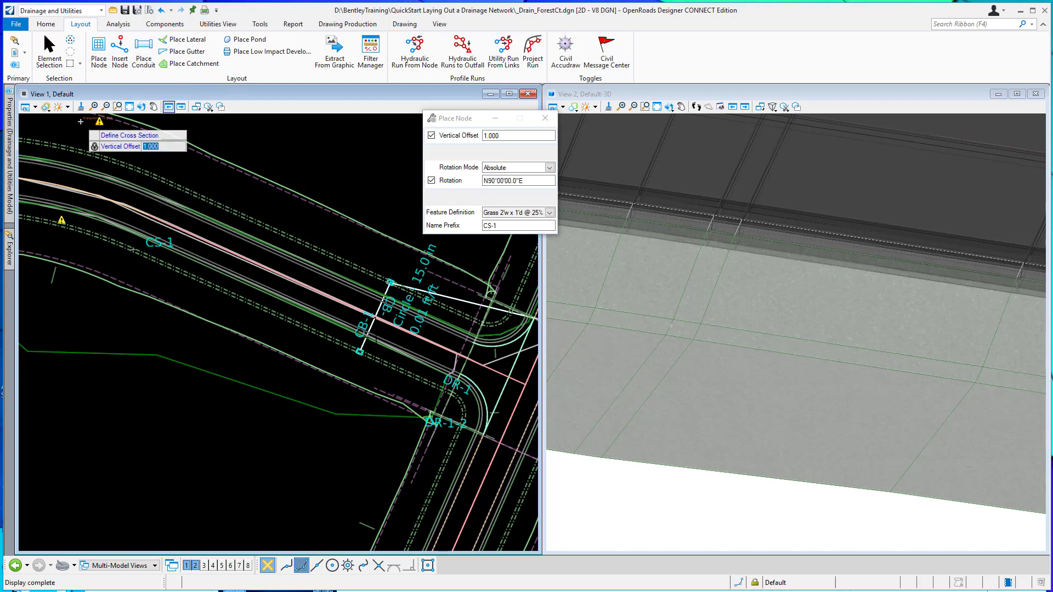
Select node CS-1, review its hydraulic and elevation properties, and close them.
left_click(52, 49)
scroll(133, 250, "up", 3)
scroll(133, 251, "up", 3)
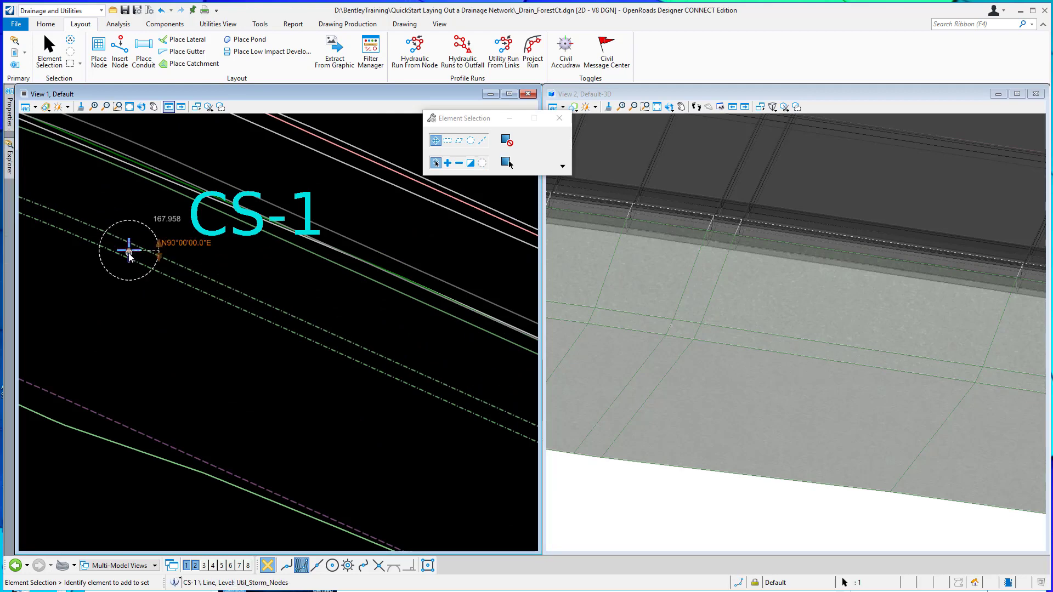
scroll(130, 253, "up", 3)
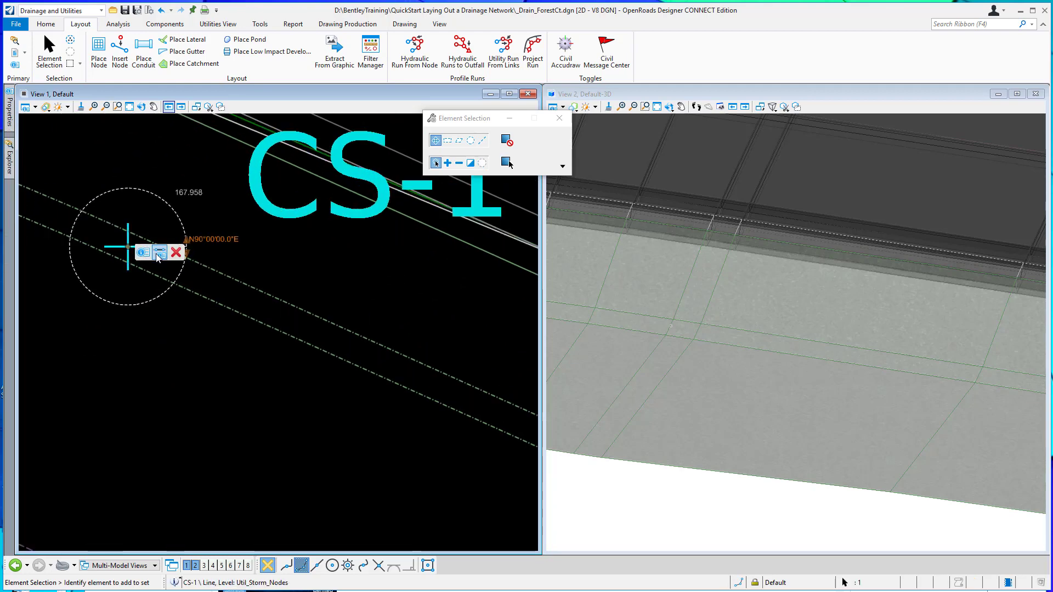
left_click(143, 252)
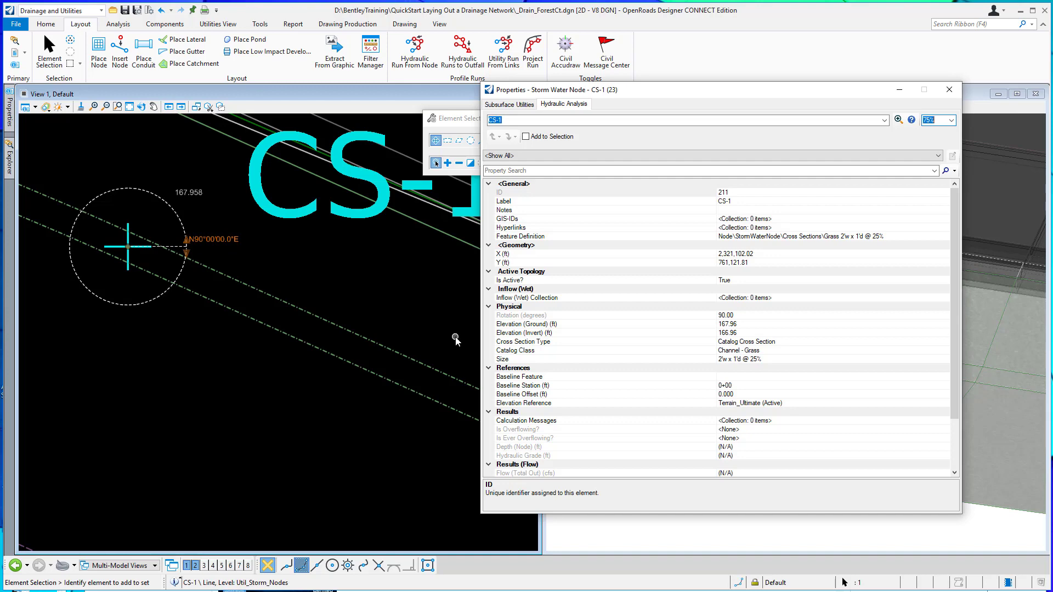
left_click(950, 92)
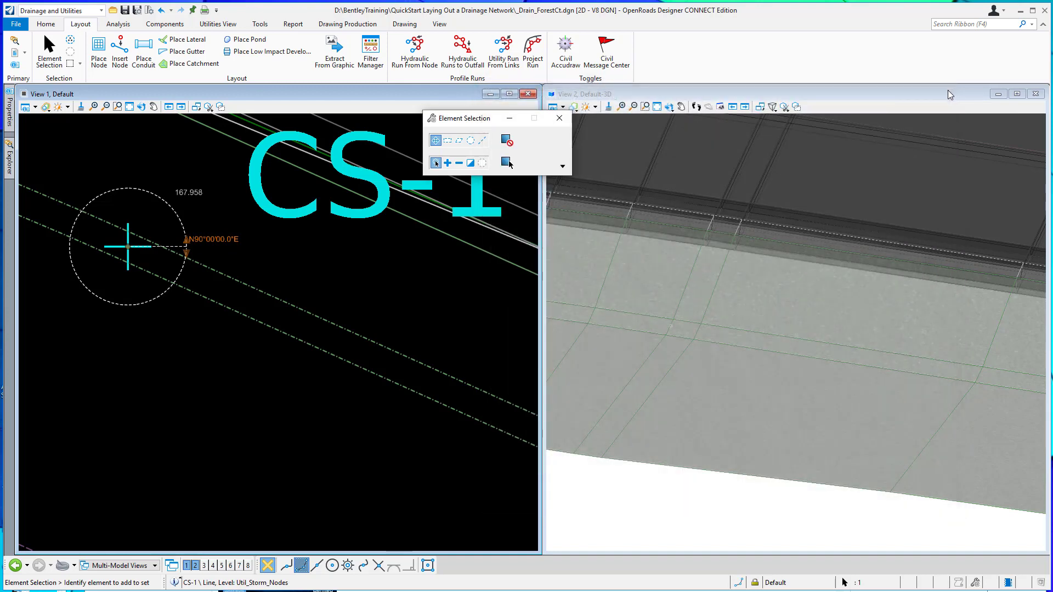
Place a Channel - Grass conduit, size 2'w x 1'd @ 25%, from cross-section node CS-1 to catch basin CB-1.
left_click(145, 51)
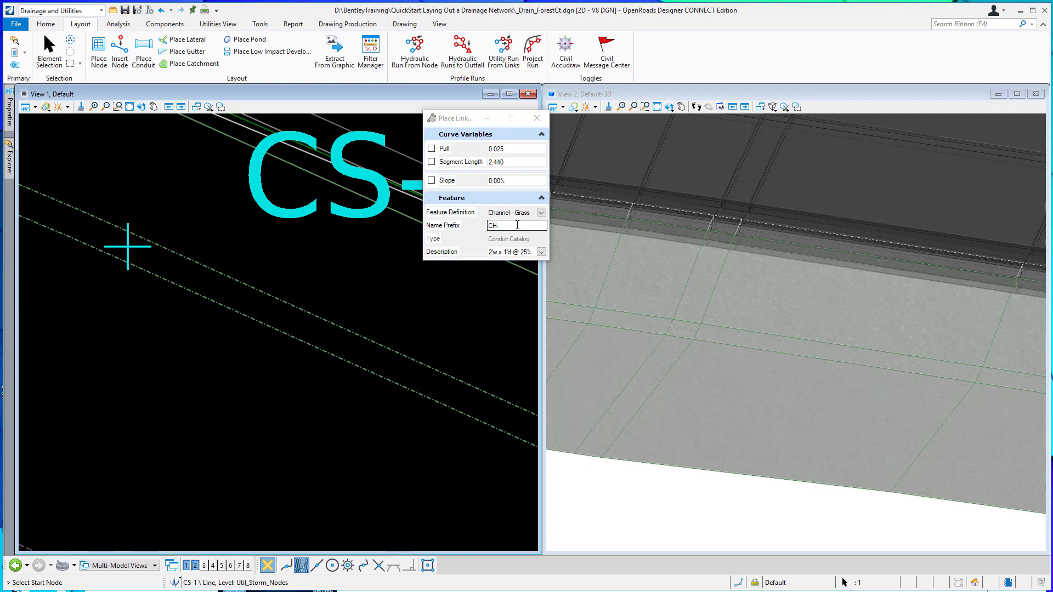
left_click(541, 213)
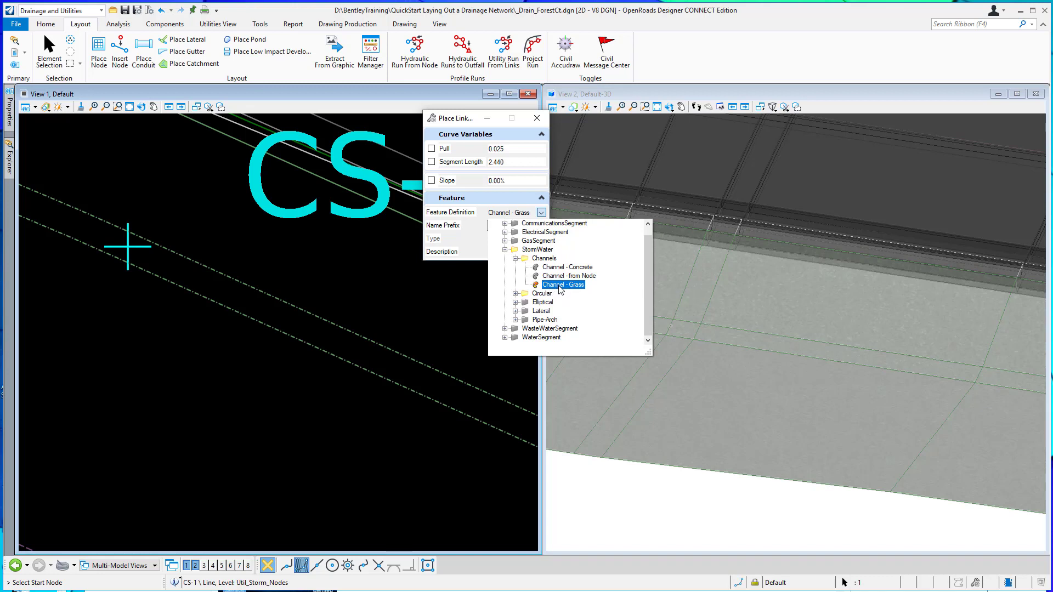
left_click(559, 285)
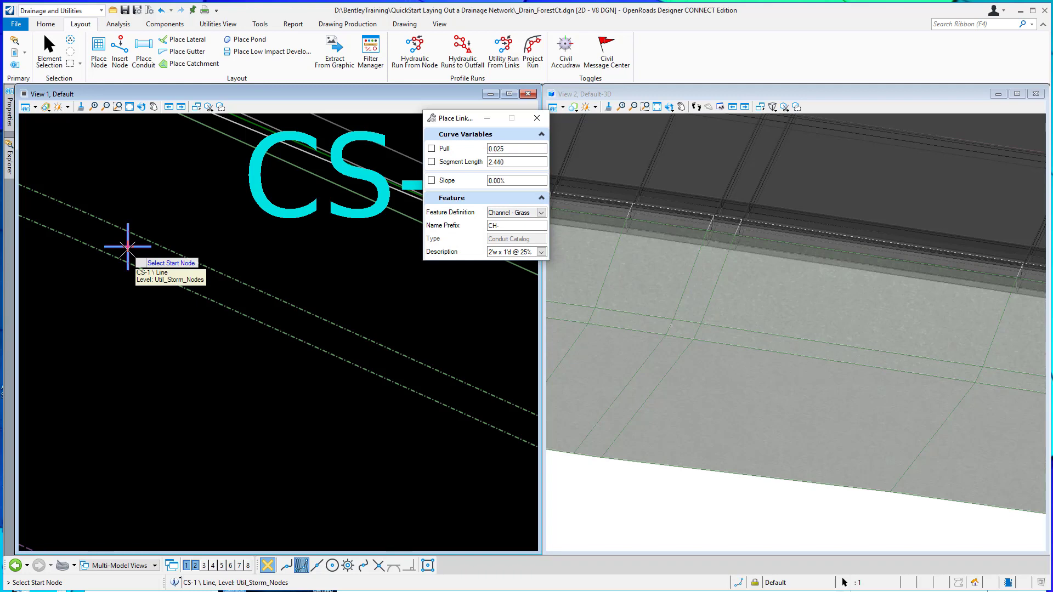
left_click(128, 247)
scroll(132, 282, "down", 3)
scroll(133, 289, "down", 4)
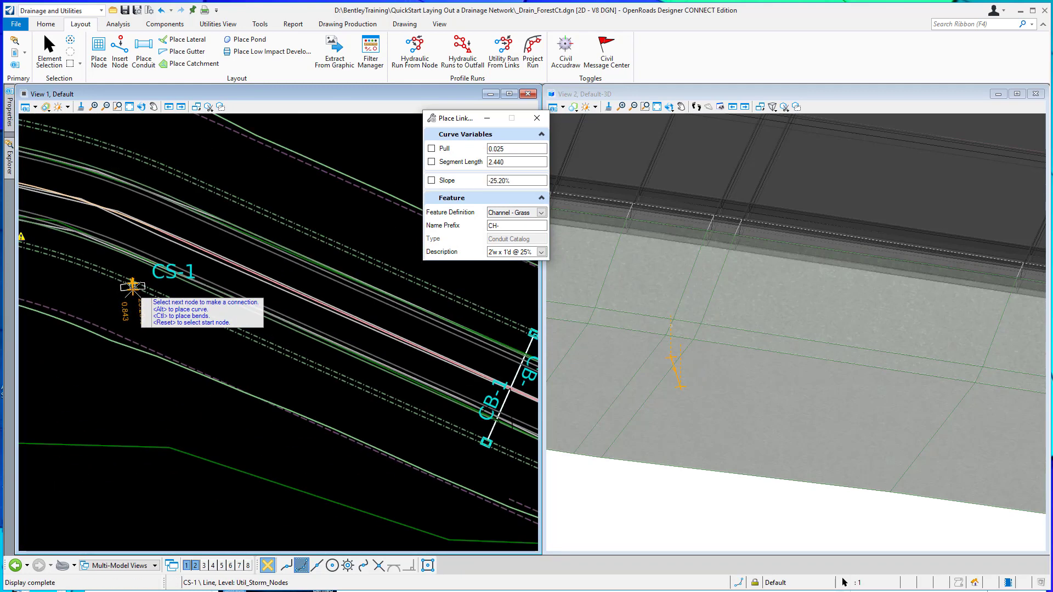
scroll(414, 413, "up", 4)
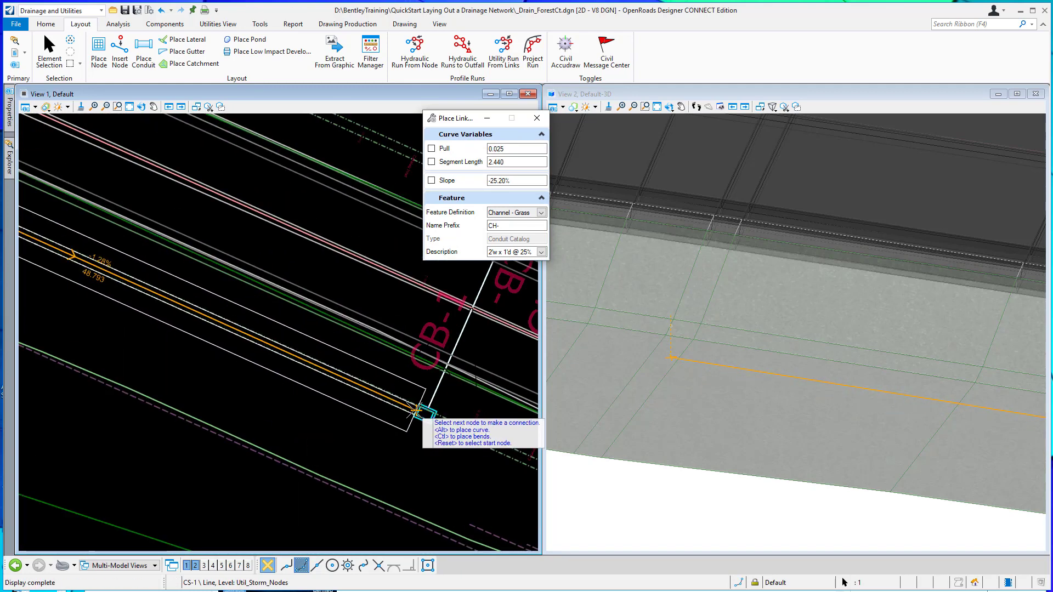
left_click(415, 410)
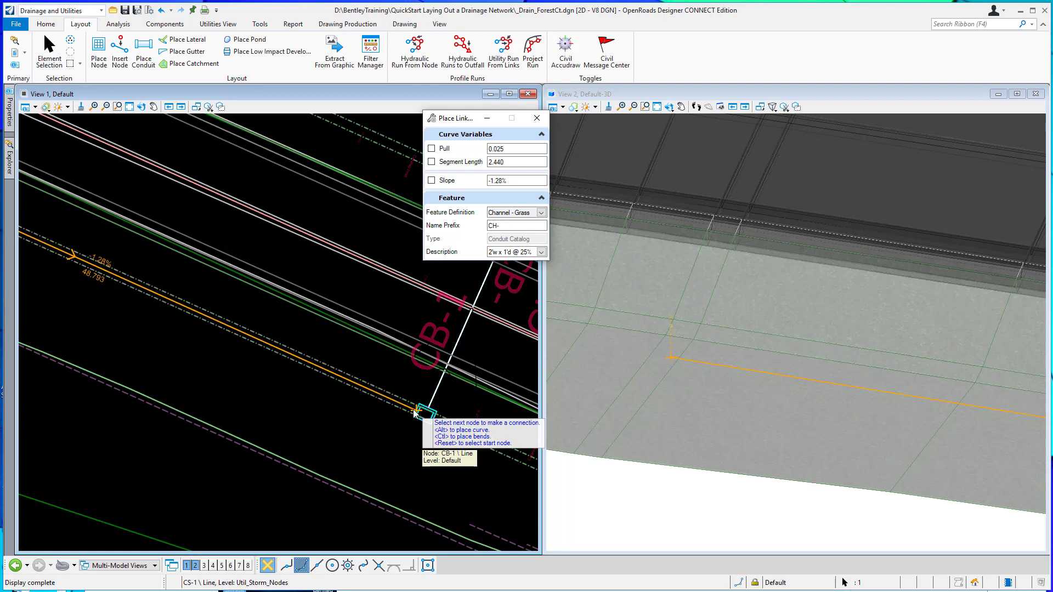
right_click(345, 388)
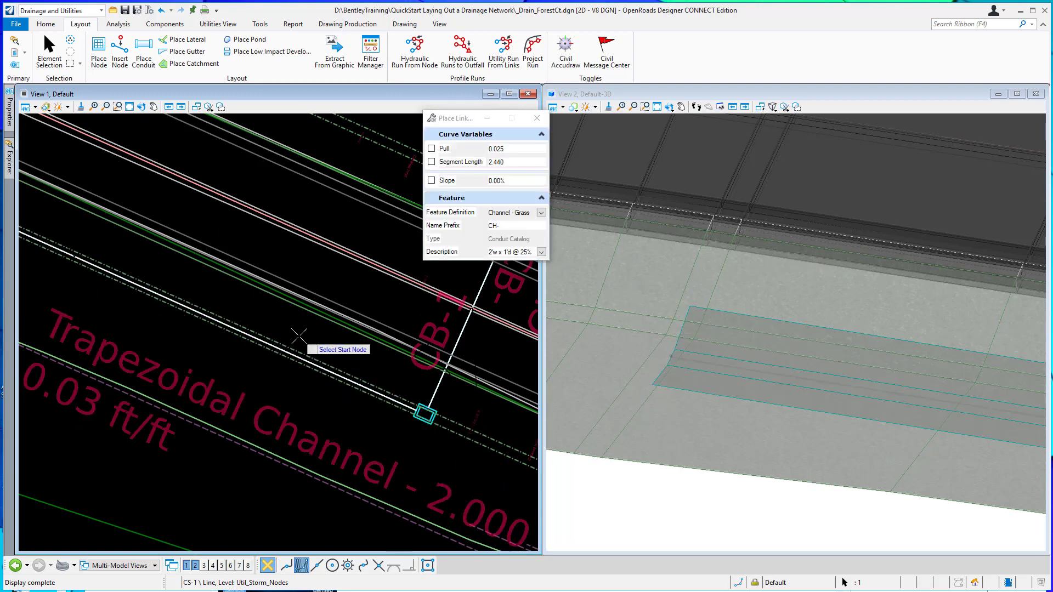
Examine the new grass channel along its full length between CS-1 and CB-1 in the plan and 3D views.
scroll(335, 362, "down", 1)
scroll(342, 358, "down", 1)
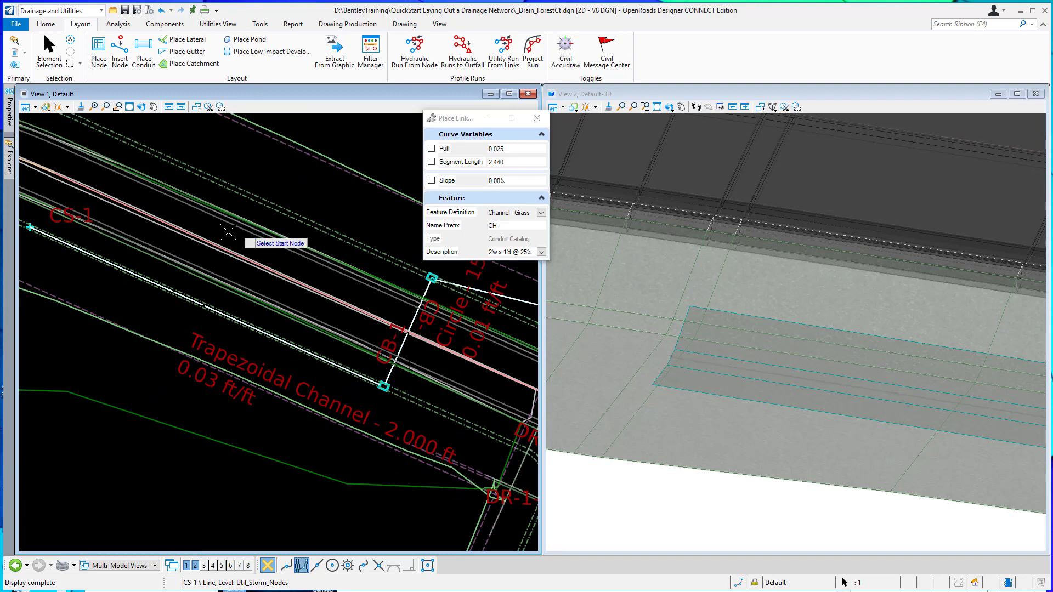
left_click(49, 52)
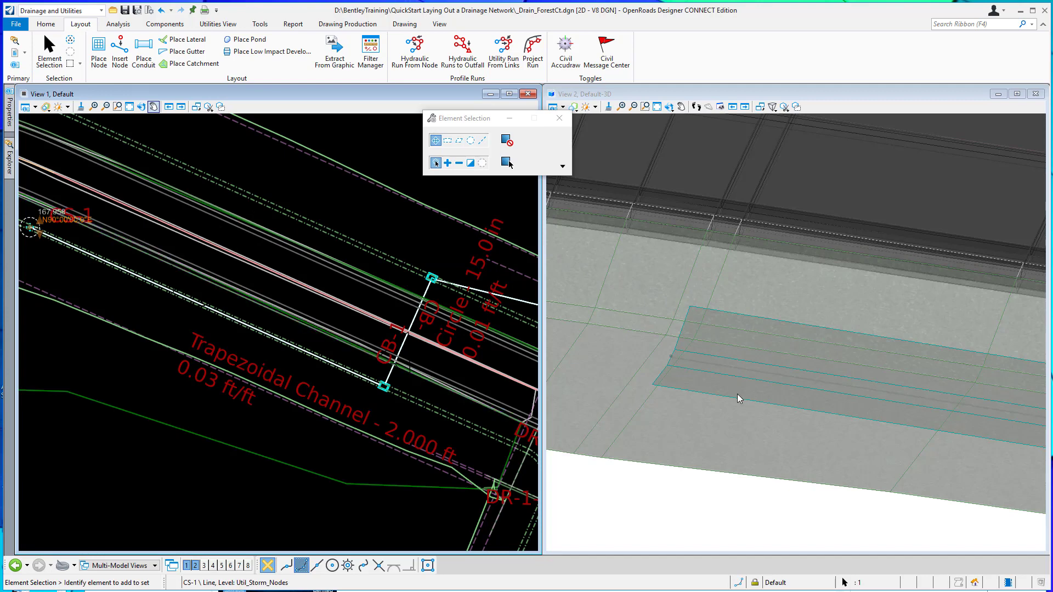
scroll(659, 376, "down", 4)
scroll(637, 370, "down", 3)
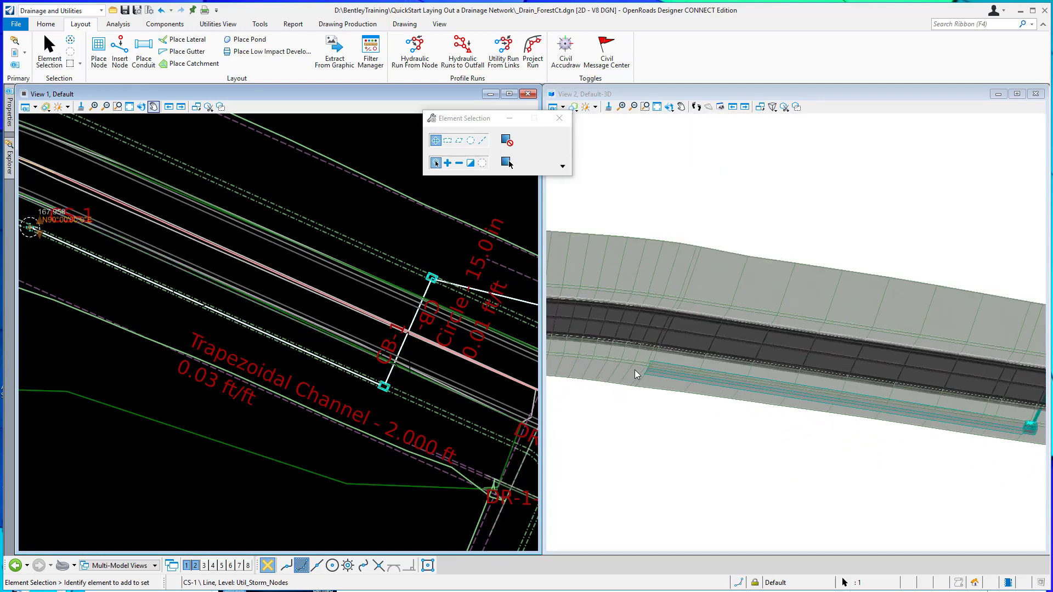
scroll(1040, 436, "up", 5)
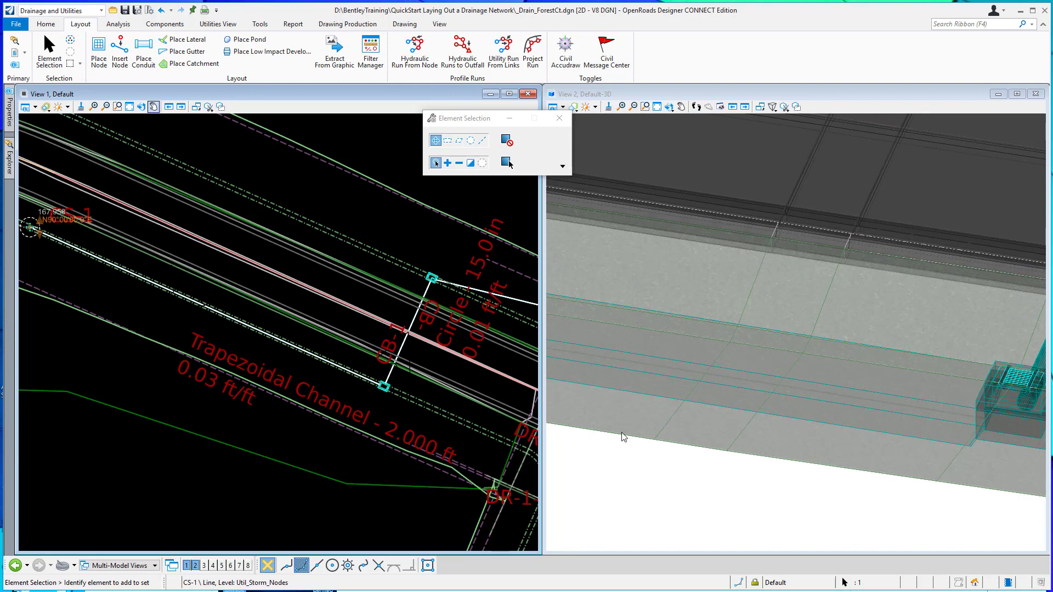
scroll(906, 396, "down", 5)
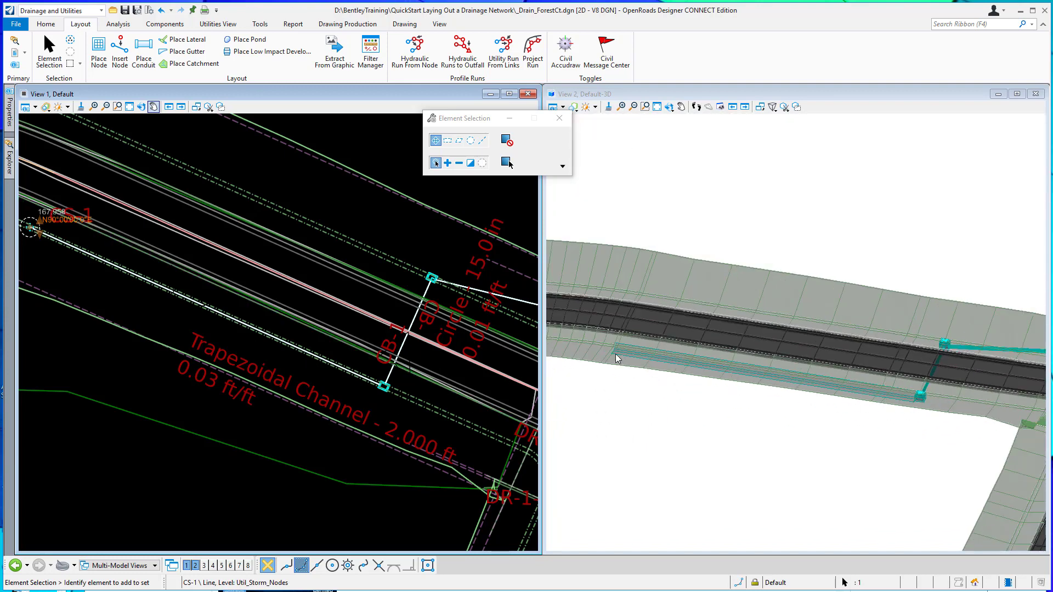
scroll(614, 351, "up", 4)
scroll(610, 347, "up", 1)
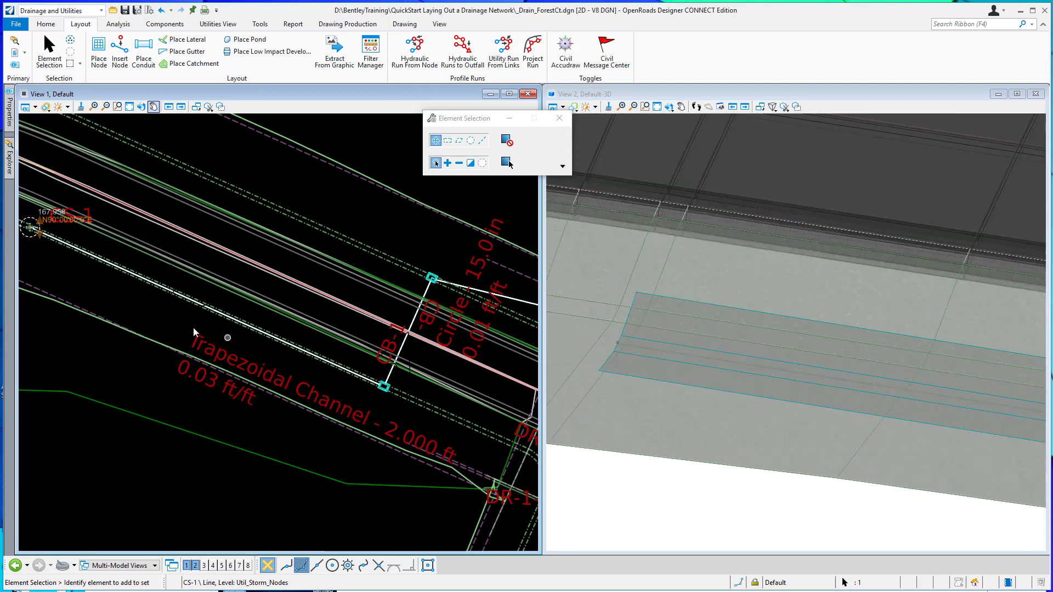
Select the grass channel and review the physical values in its hydraulic analysis properties.
scroll(185, 302, "up", 2)
scroll(186, 301, "up", 1)
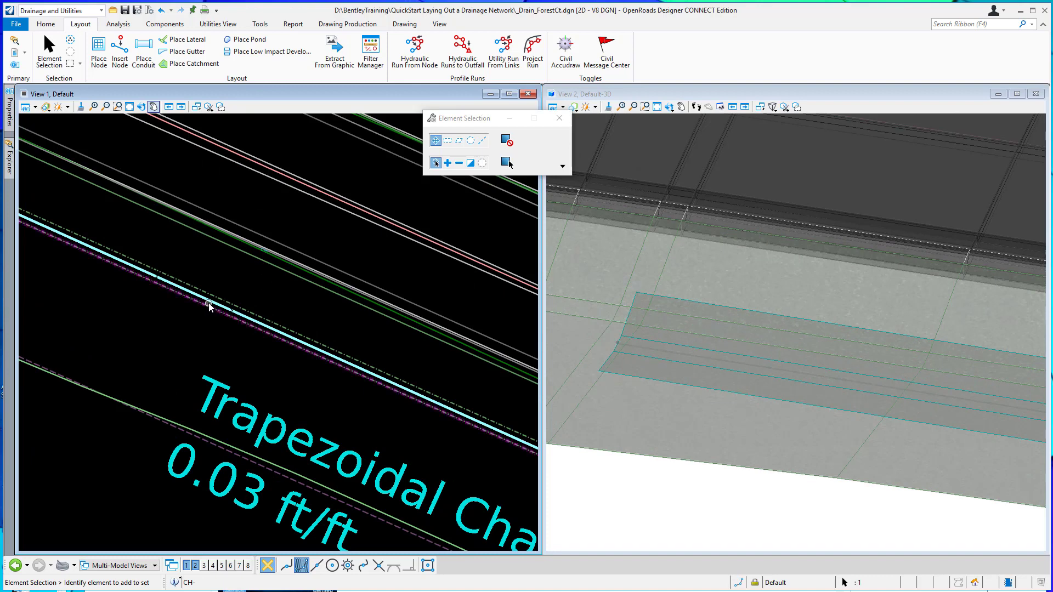
left_click(208, 302)
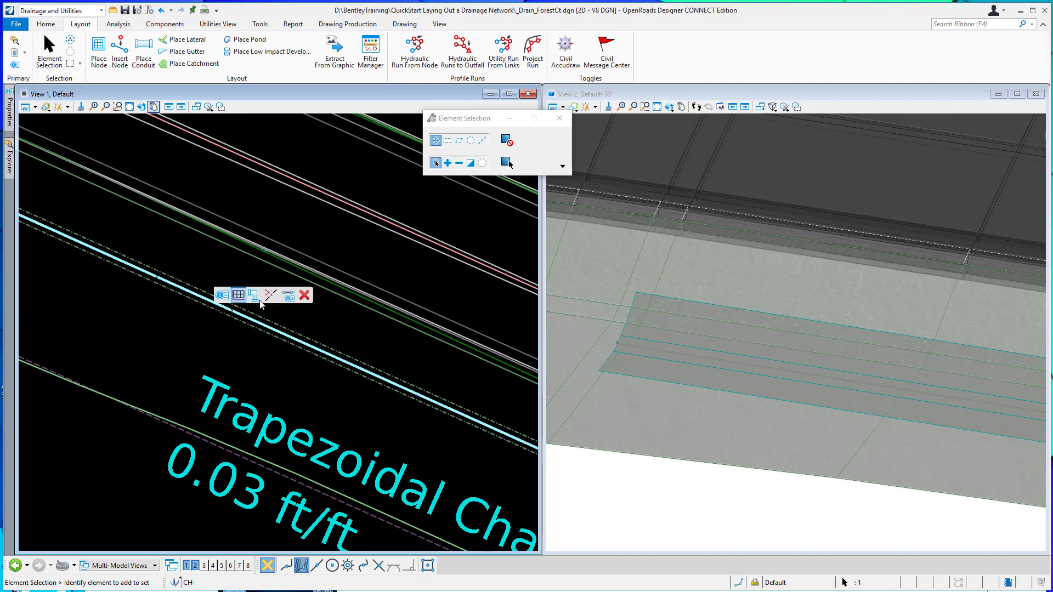
left_click(289, 296)
scroll(730, 327, "down", 4)
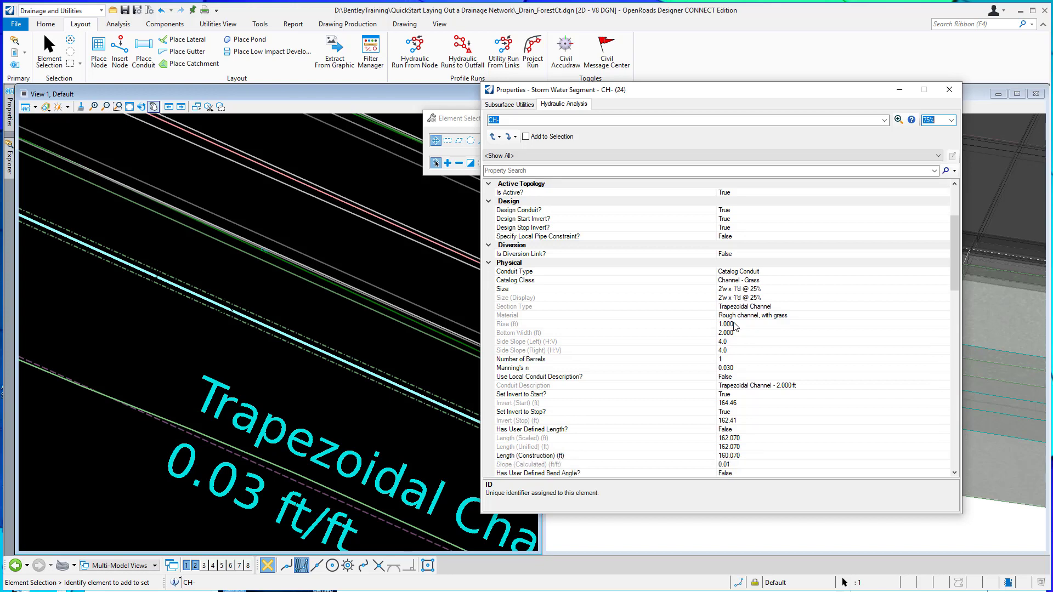
scroll(735, 326, "down", 1)
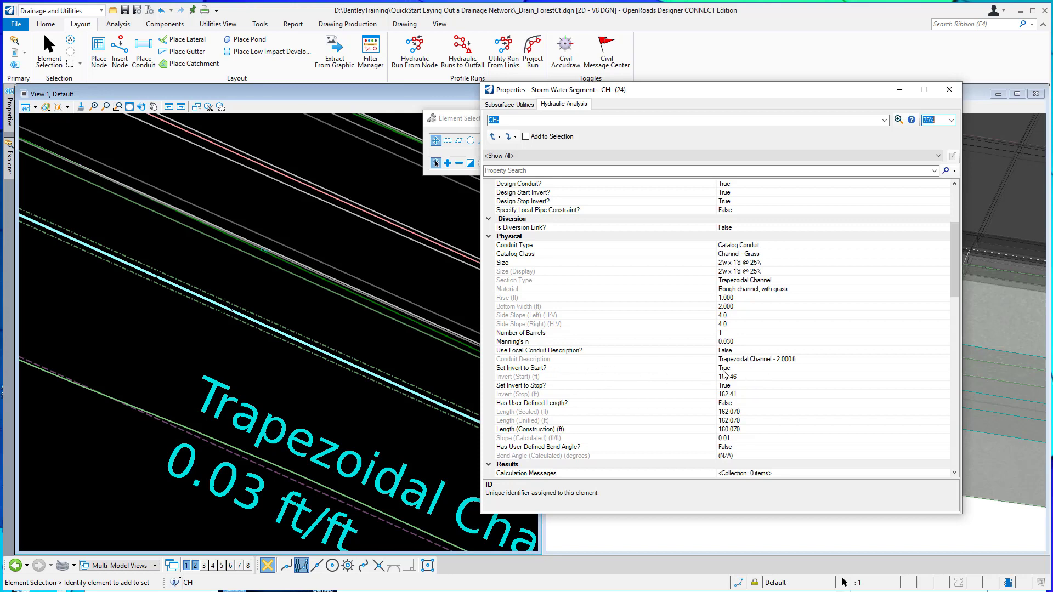
Set both Set Invert to Start? and Set Invert to Stop? to False for the grass channel.
left_click(795, 369)
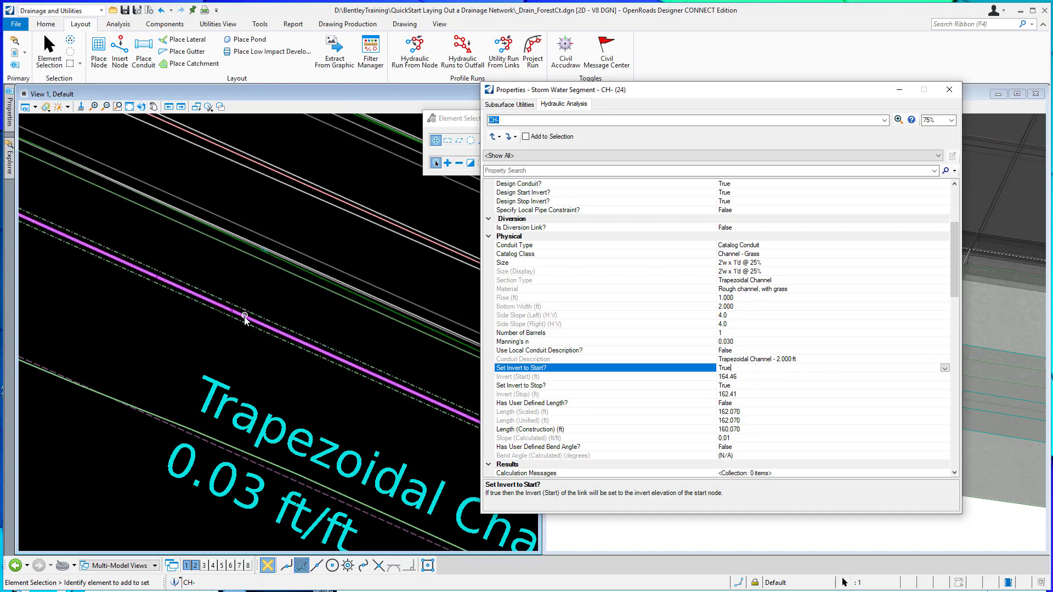
mouse_move(248, 315)
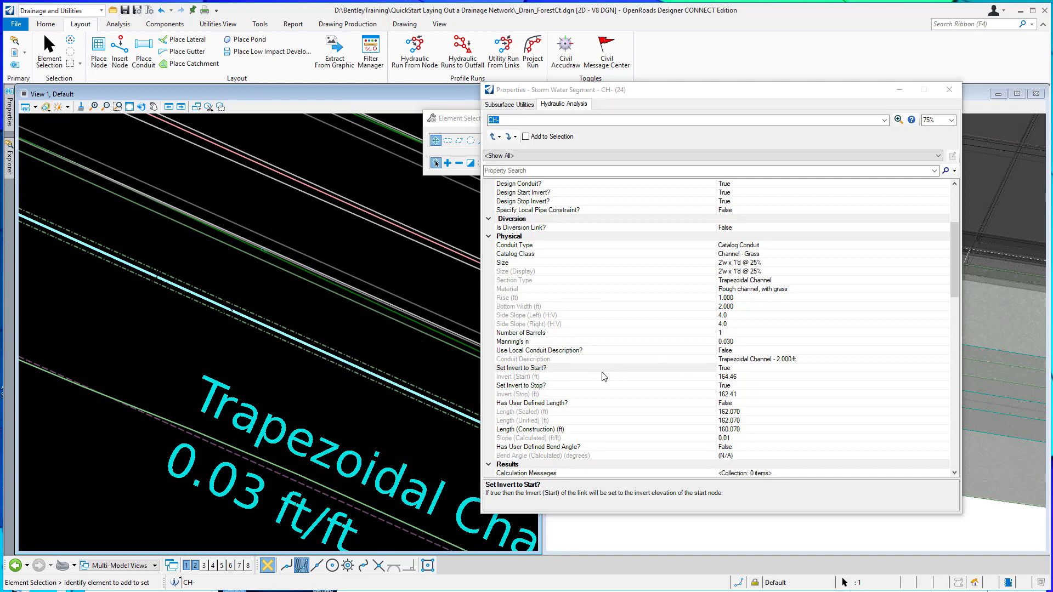
left_click(763, 368)
left_click(945, 369)
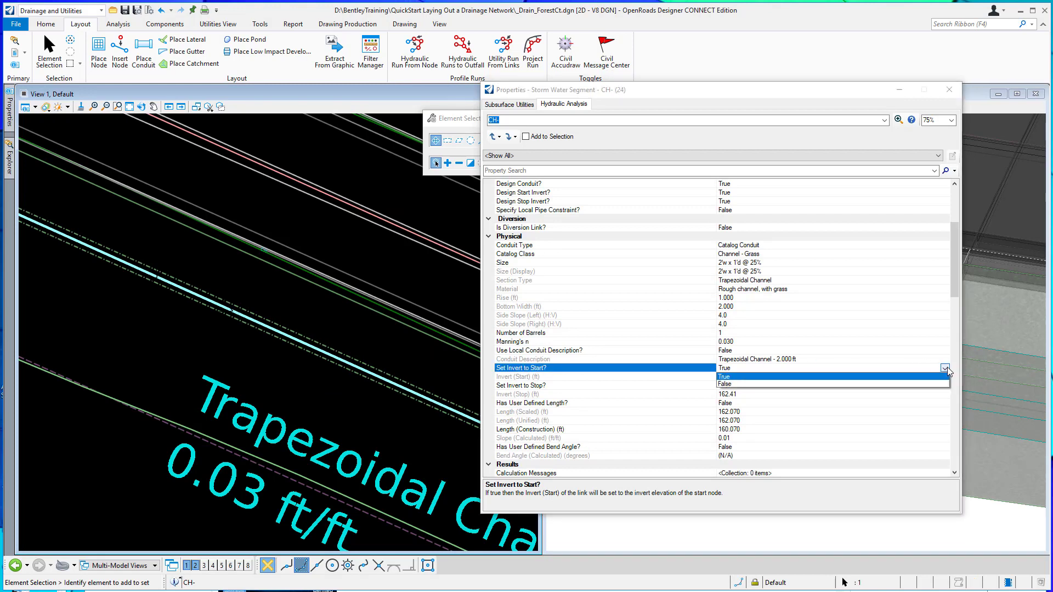
left_click(725, 383)
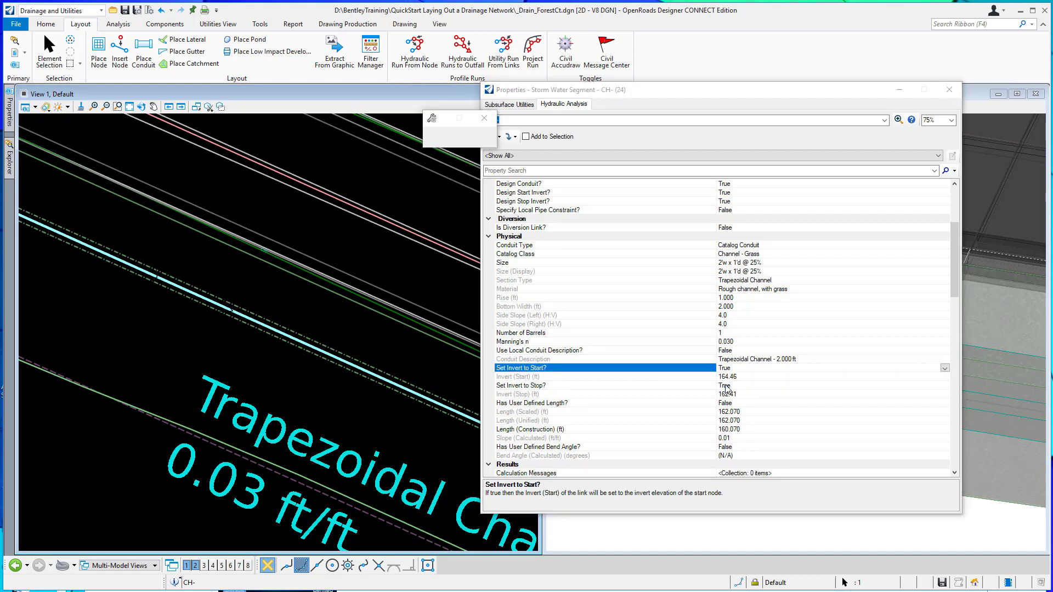
left_click(770, 387)
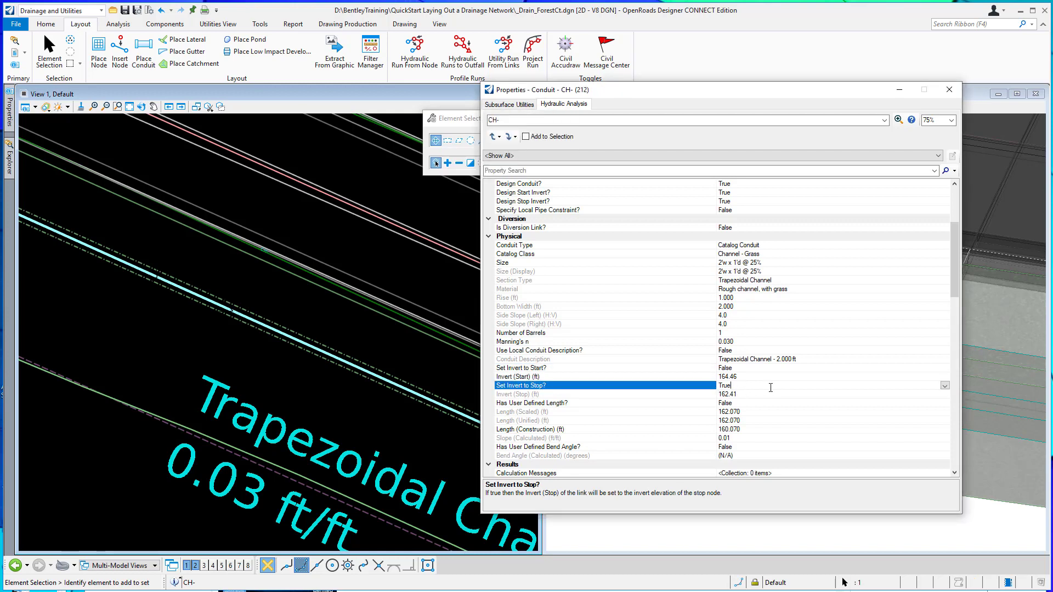
left_click(944, 384)
left_click(724, 403)
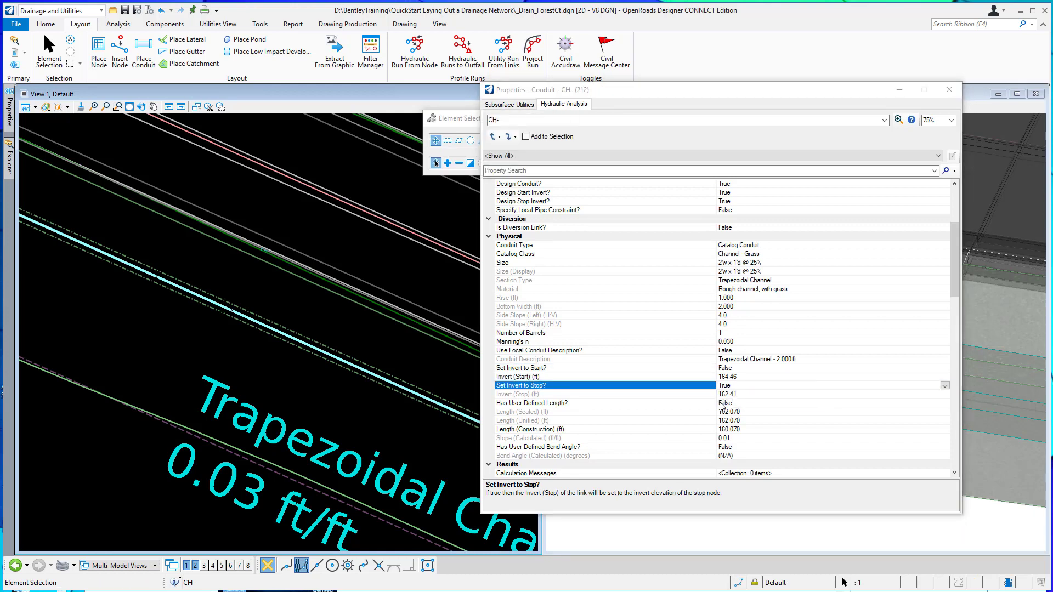
Examine the channel's downstream end and the elevation annotation at CB-1, keeping the properties clear of the 3D view.
left_click(356, 358)
mouse_move(357, 356)
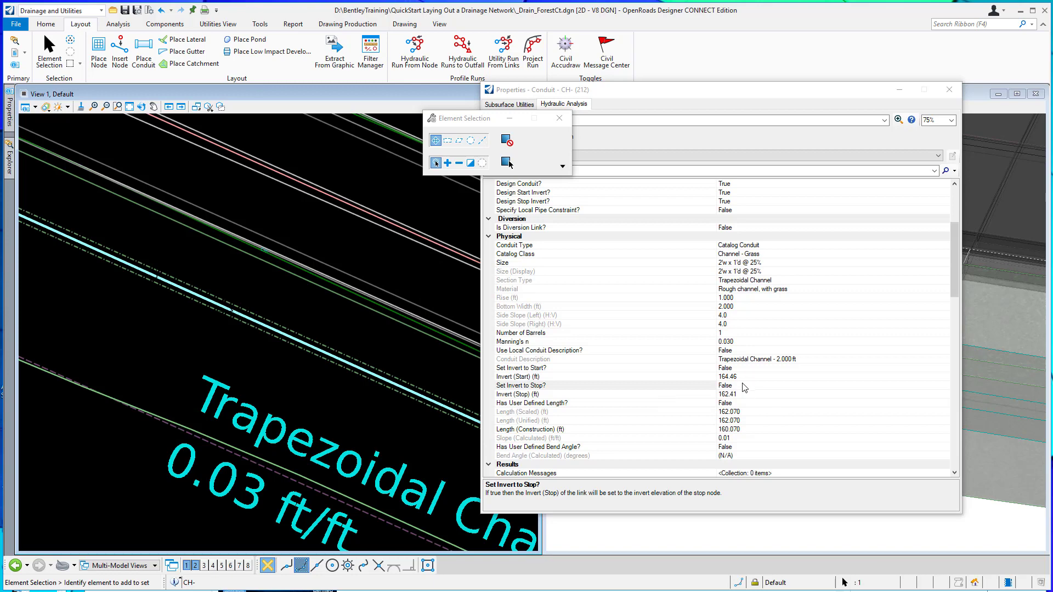
scroll(188, 278, "down", 5)
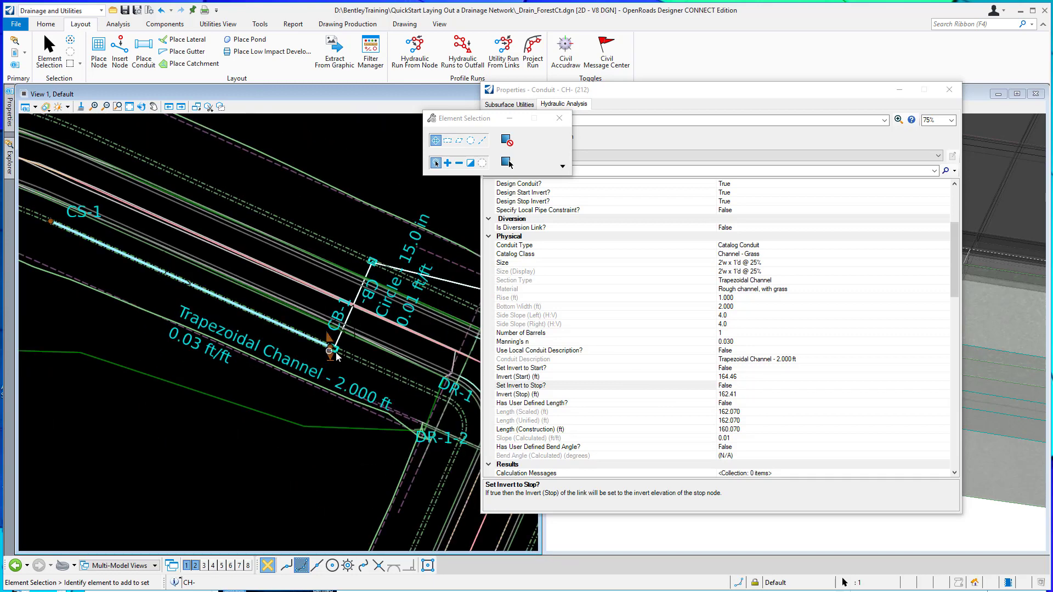
scroll(340, 359, "up", 3)
scroll(340, 359, "up", 2)
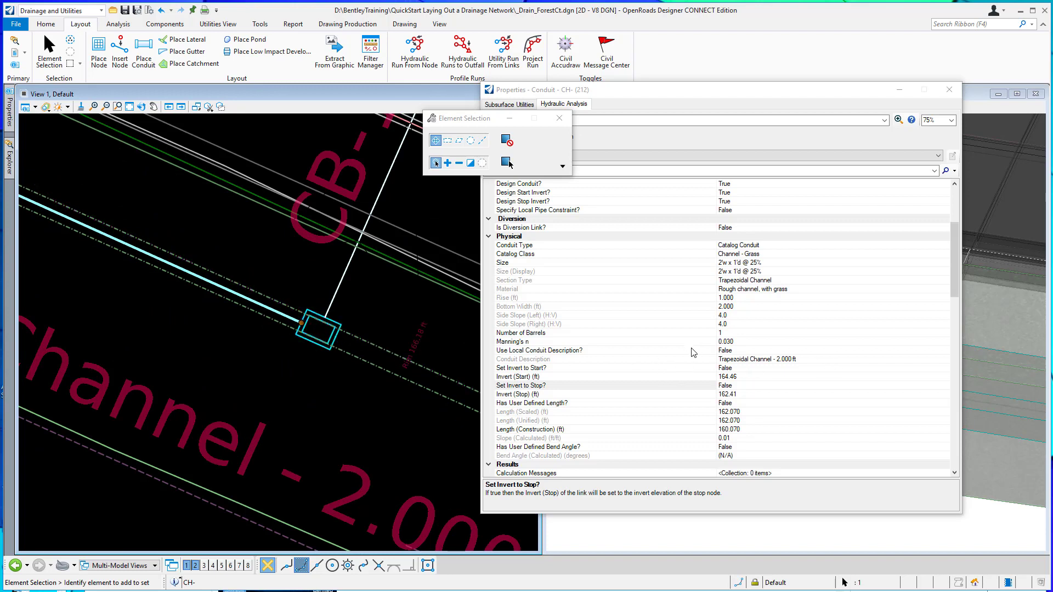
left_click_drag(696, 97, 254, 131)
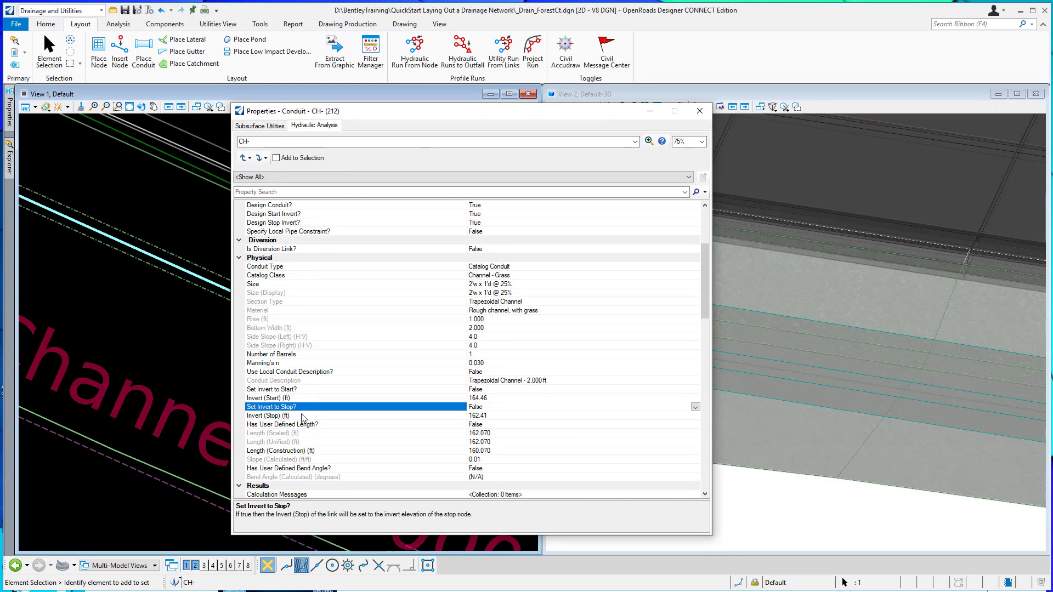
scroll(830, 354, "down", 5)
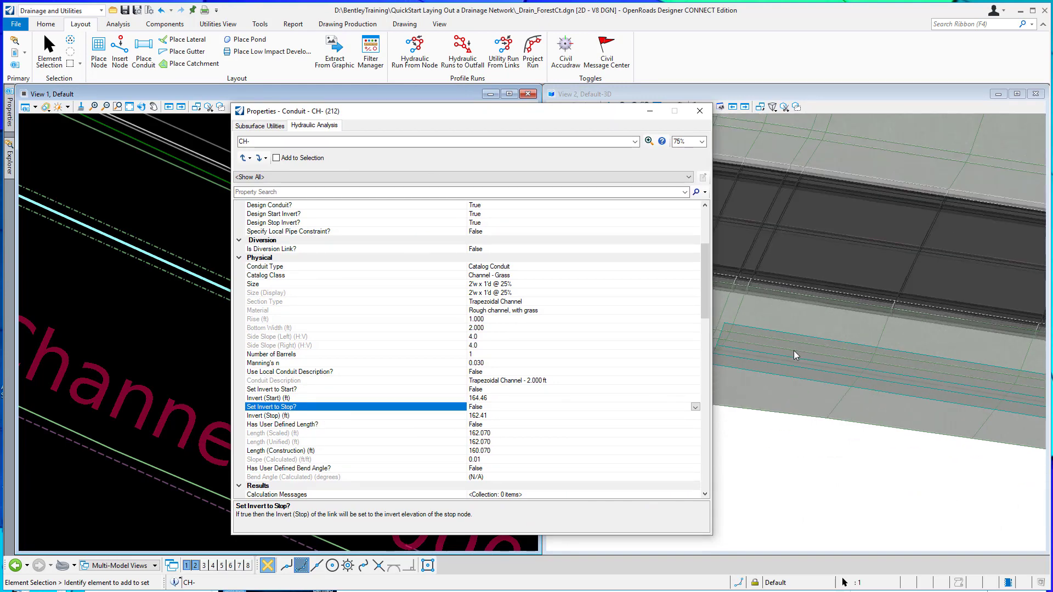
scroll(914, 356, "up", 6)
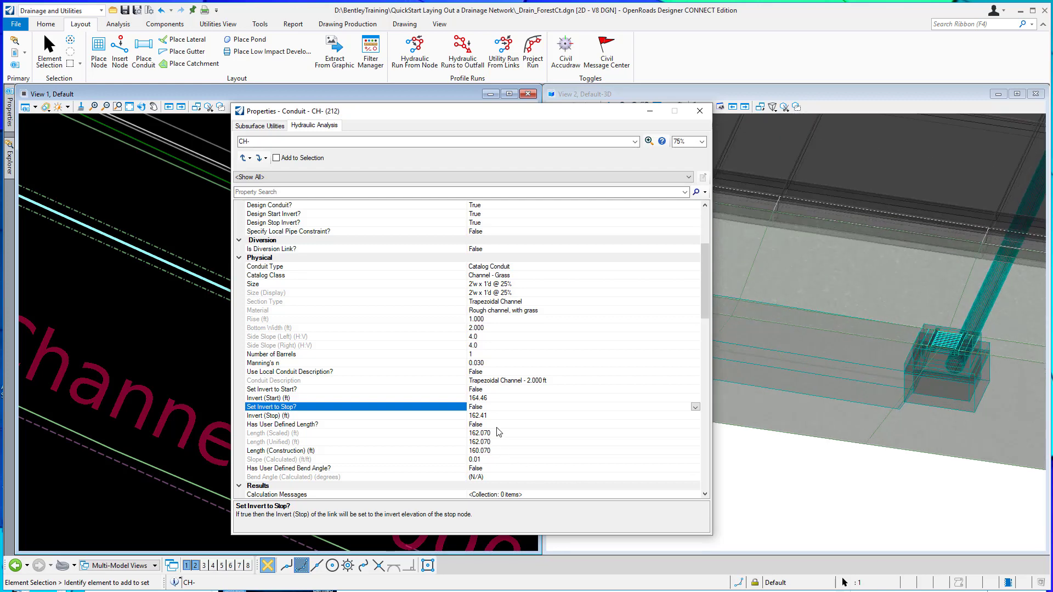
Set the grass channel's Invert (Stop) to 166.18 ft.
left_click(492, 416)
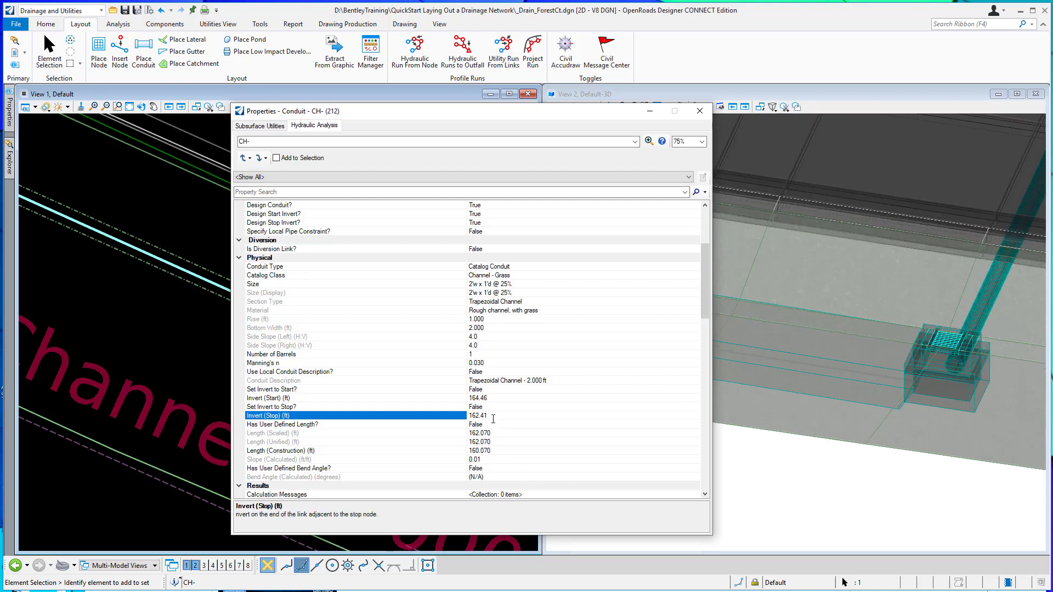
double_click(496, 418)
type("166.18")
key("Return")
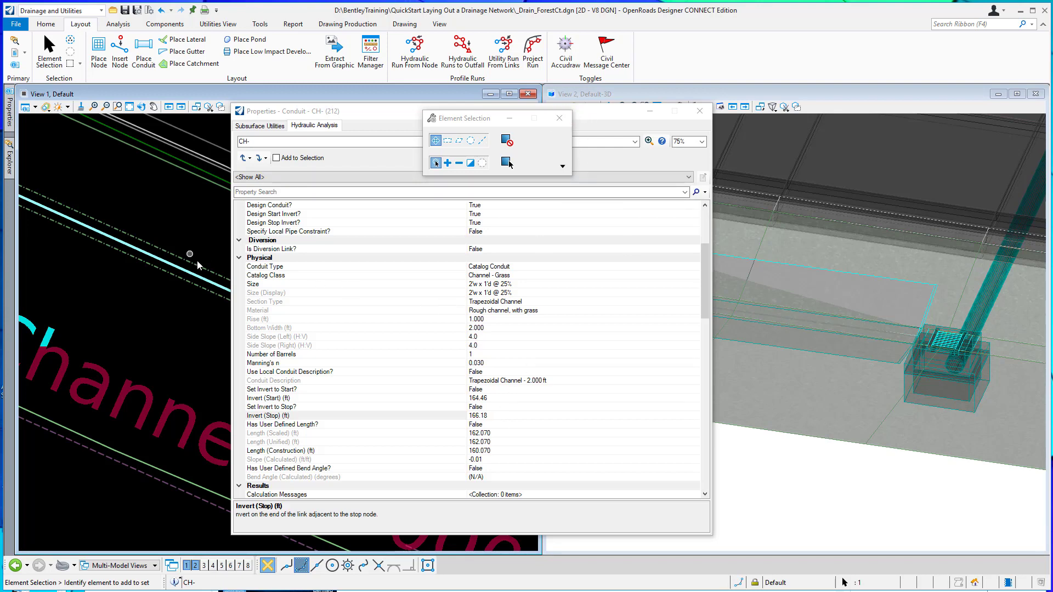
Select cross-section node CS-1 at the grass channel's upstream end and check its ground elevation.
scroll(203, 266, "down", 1)
scroll(203, 267, "down", 3)
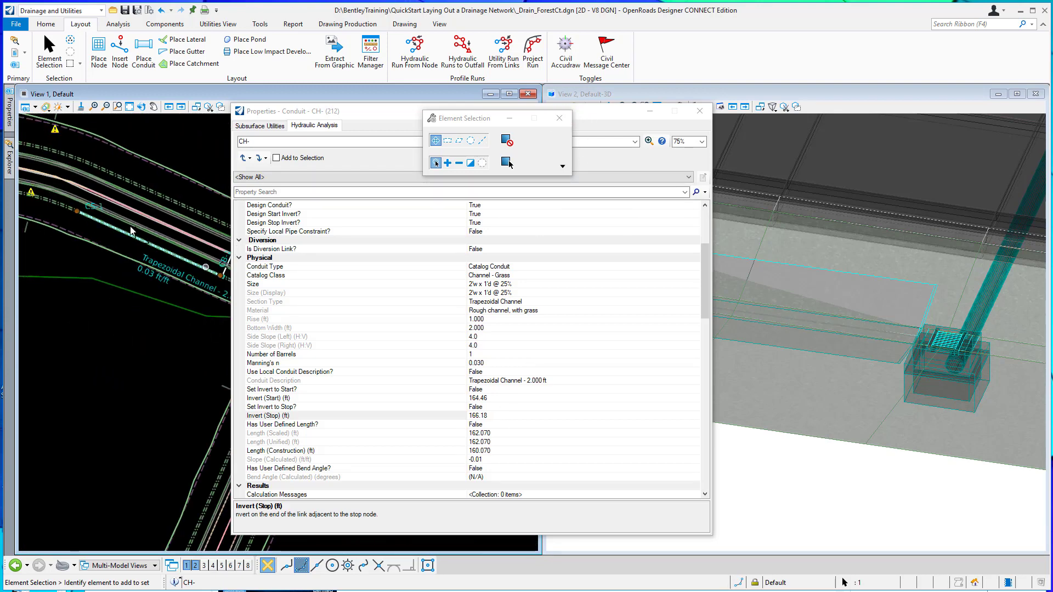
scroll(75, 214, "up", 5)
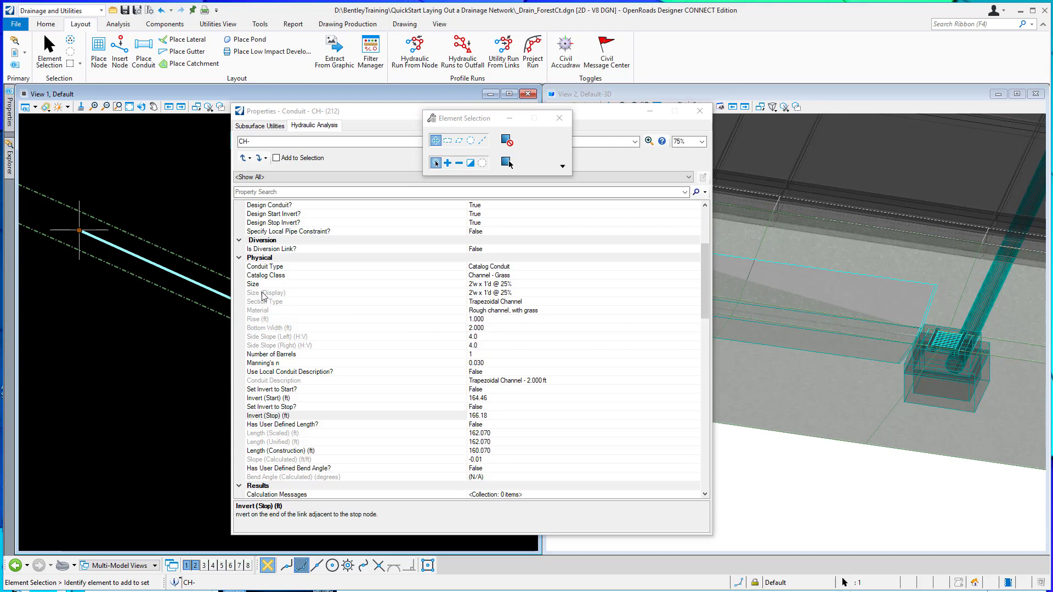
left_click(104, 232)
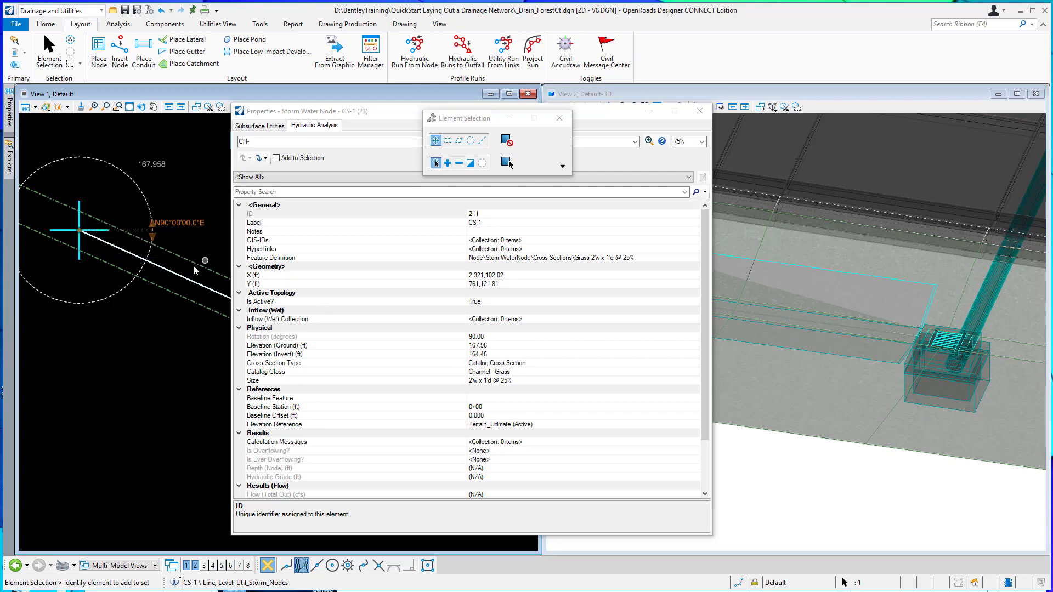
Set the grass channel's Invert (Start) to 166.958 ft and close its properties.
left_click(195, 285)
scroll(466, 380, "down", 5)
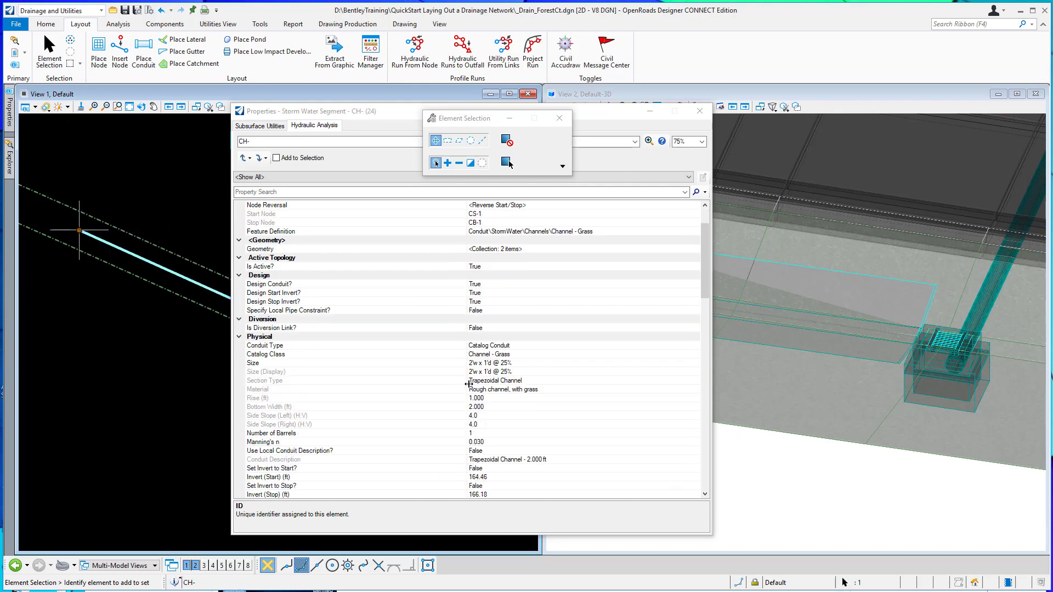
left_click(491, 398)
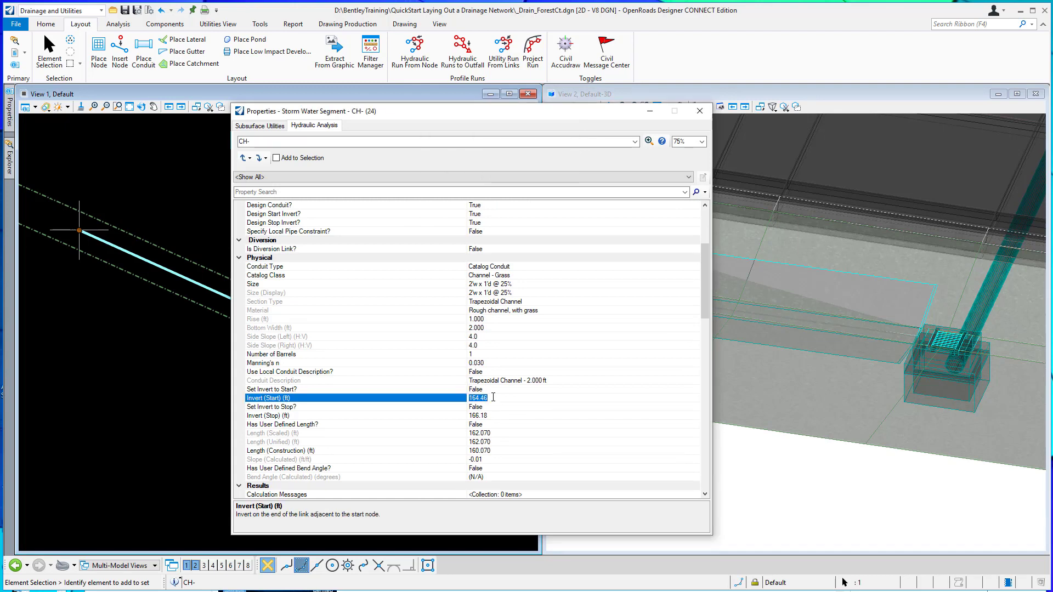
type("166.958")
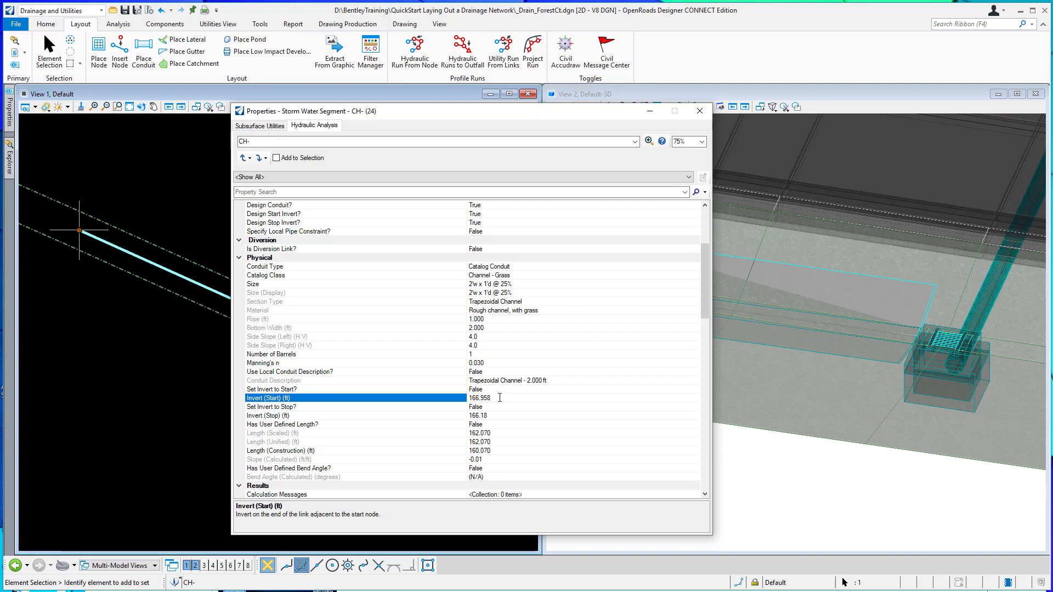
key("Return")
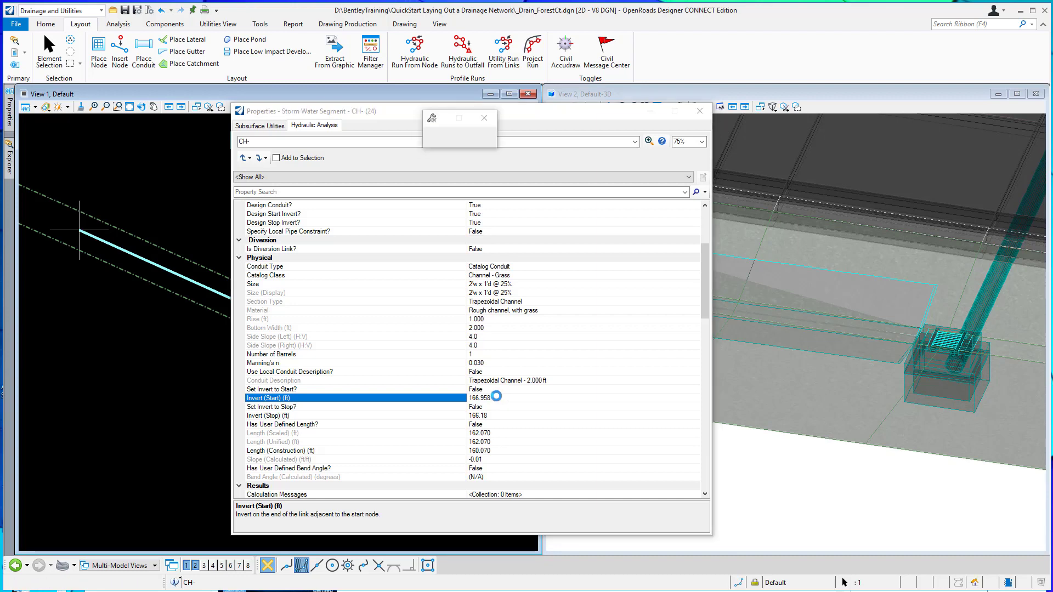
left_click(699, 111)
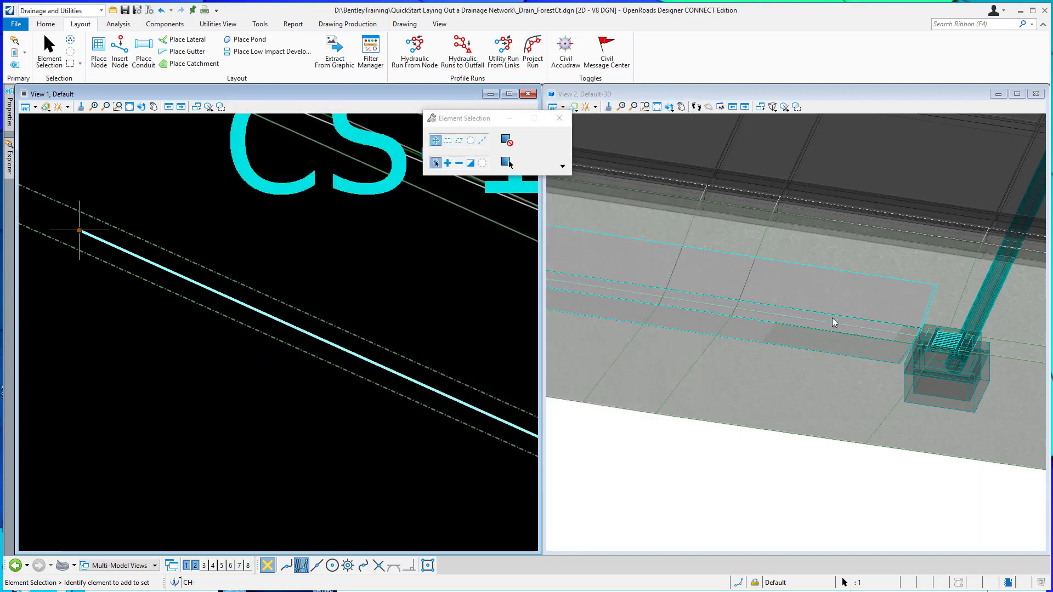
Examine how the grass channel fits the ditch in 3D, and its alignment in plan from CS-1 to CB-1.
scroll(840, 331, "down", 5)
scroll(840, 331, "down", 3)
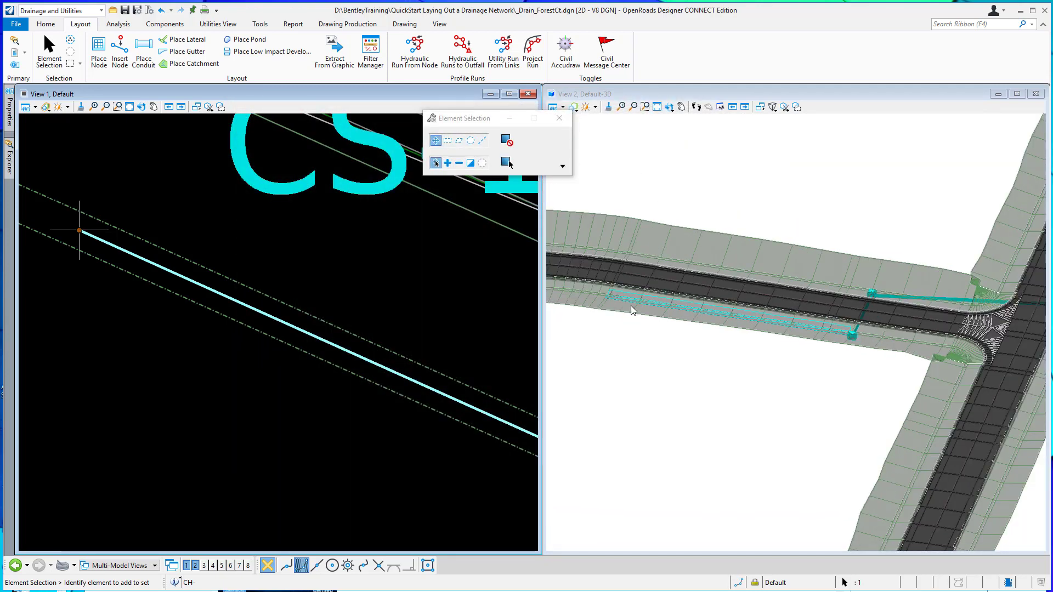
scroll(604, 297, "up", 6)
scroll(608, 297, "up", 4)
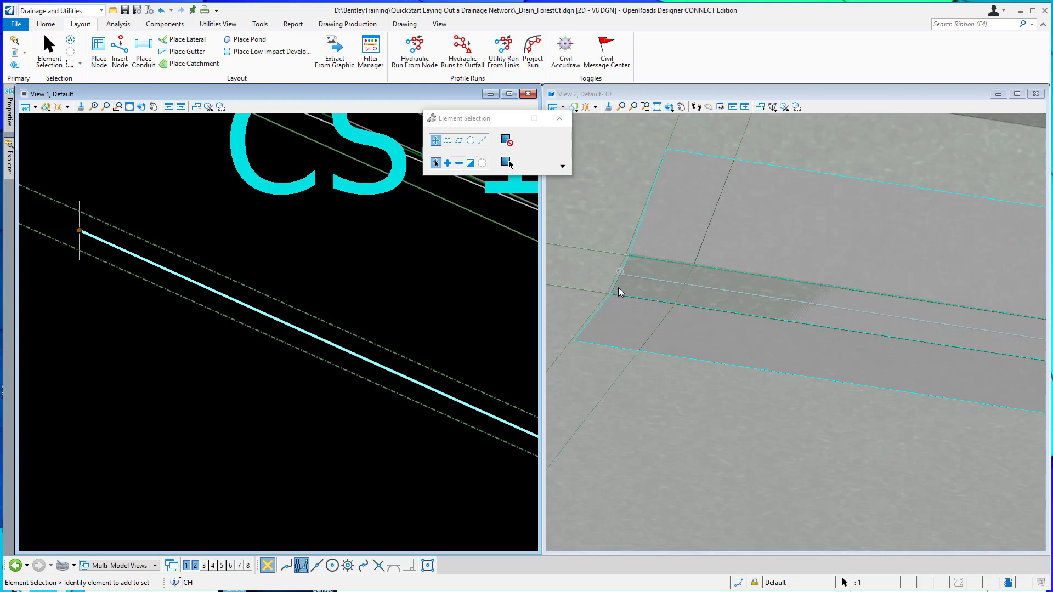
mouse_move(203, 285)
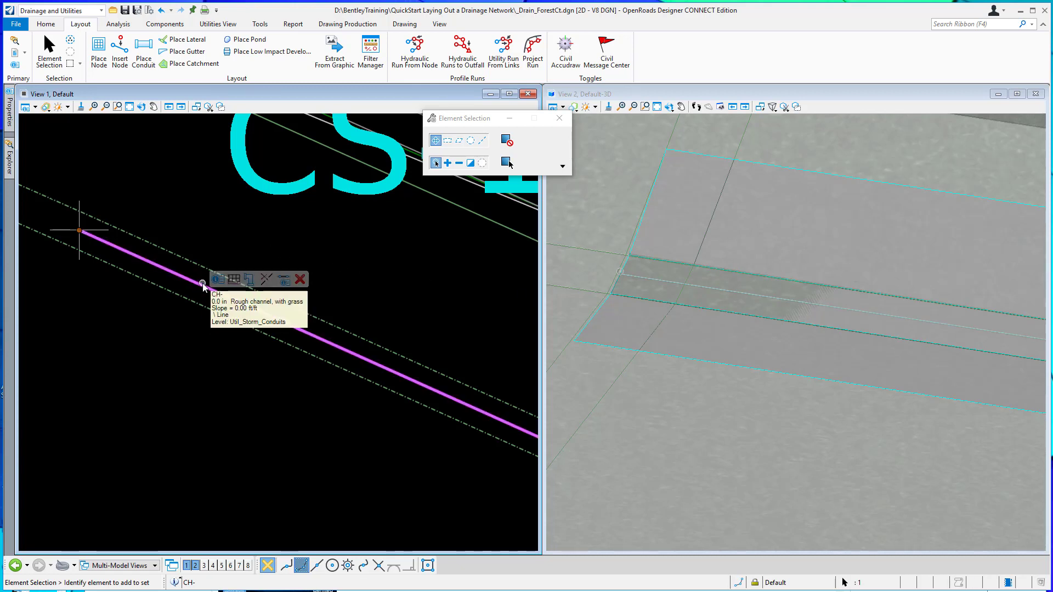
scroll(155, 357, "down", 1)
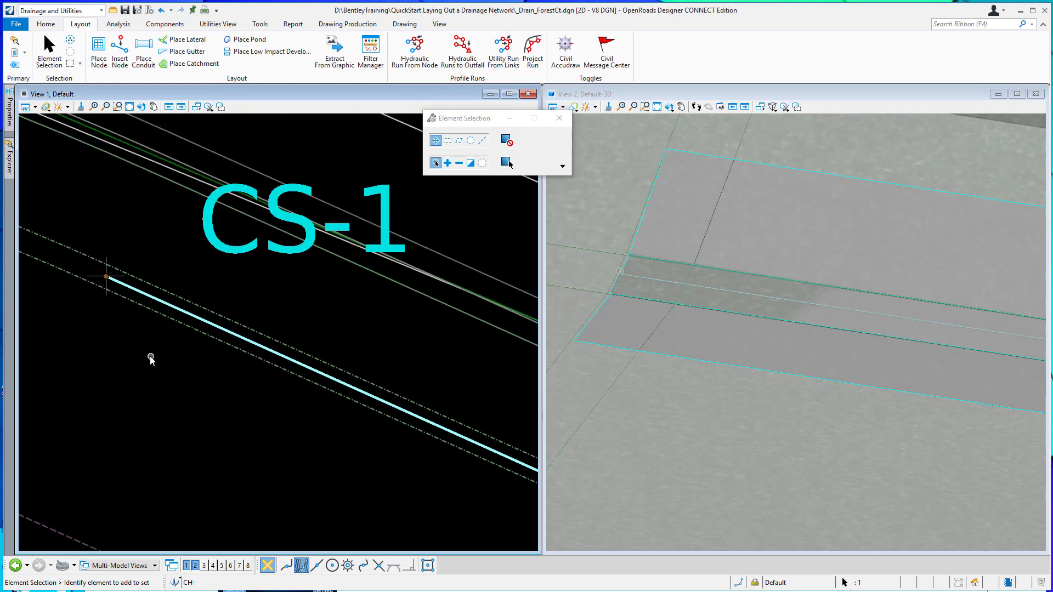
scroll(122, 327, "down", 1)
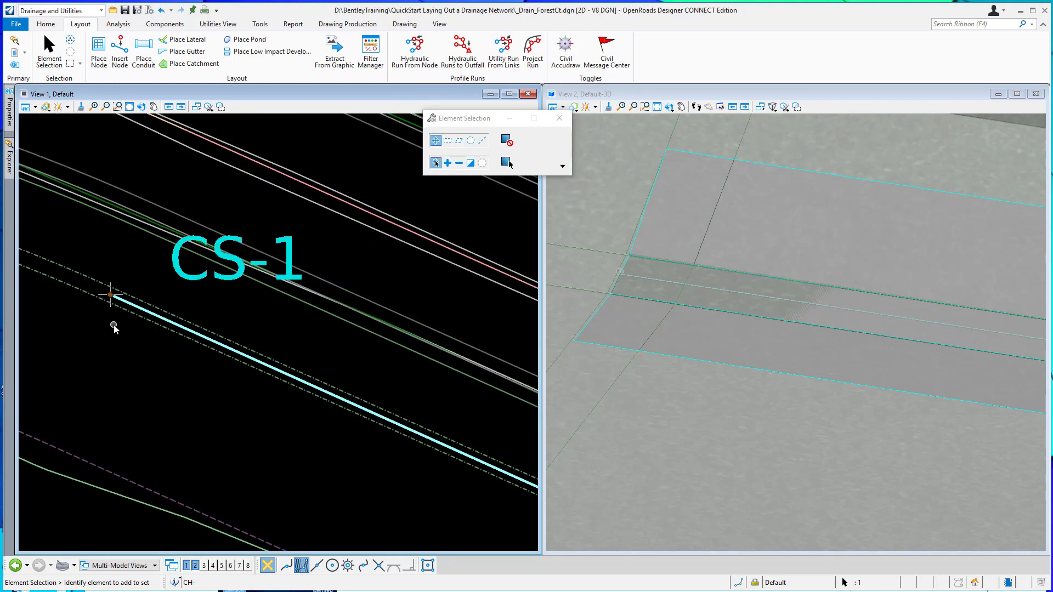
scroll(113, 324, "down", 1)
scroll(112, 310, "up", 1)
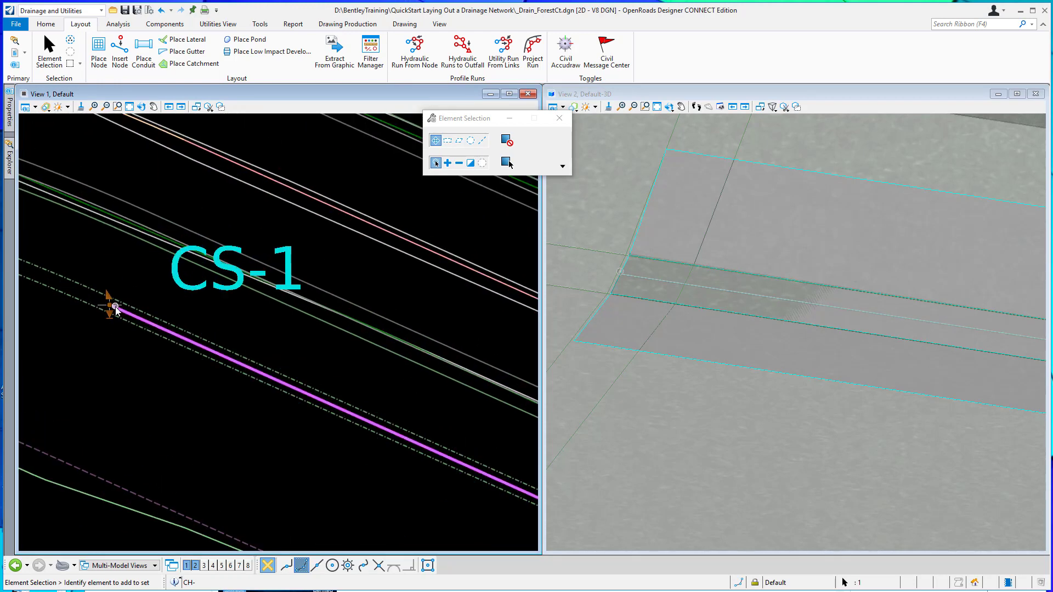
left_click(118, 313)
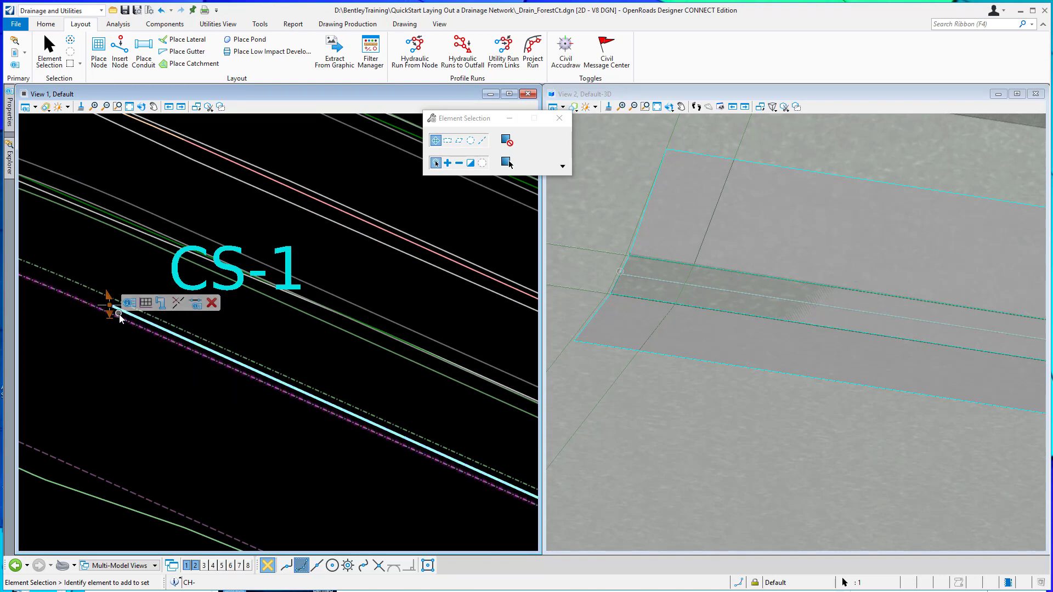
scroll(112, 315, "down", 3)
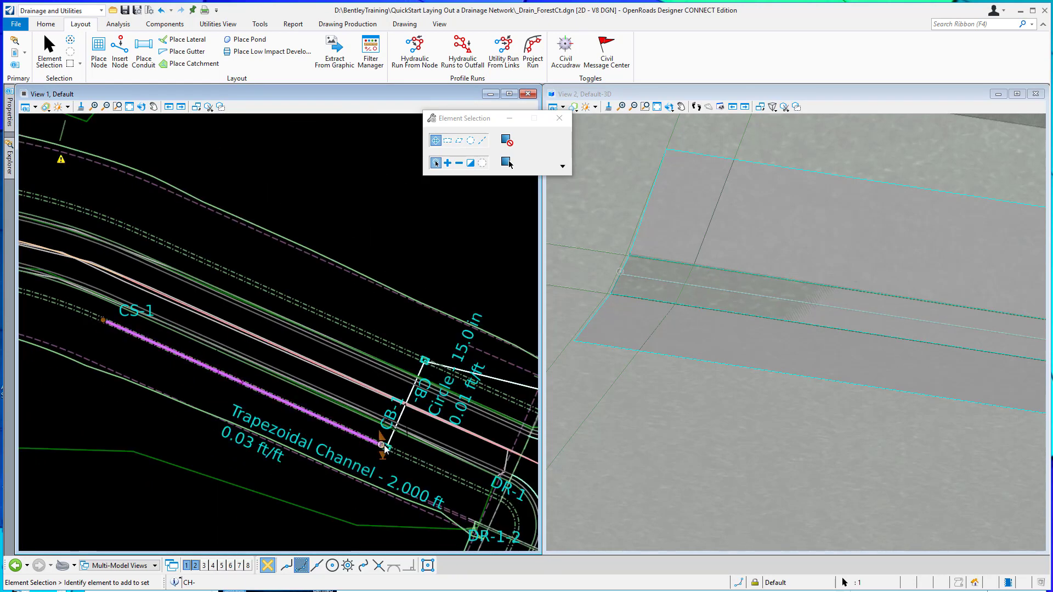
scroll(371, 446, "up", 4)
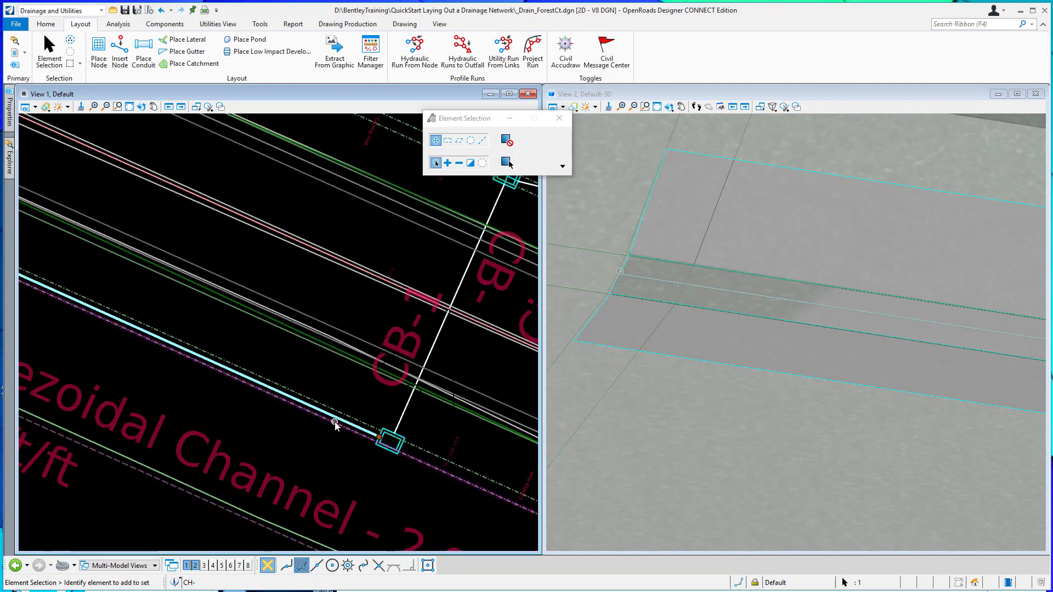
Start a Hydraulic Runs to Outfall profile run in the Up to Down direction and pick EW-1 as the outfall.
scroll(339, 425, "down", 3)
scroll(227, 383, "down", 4)
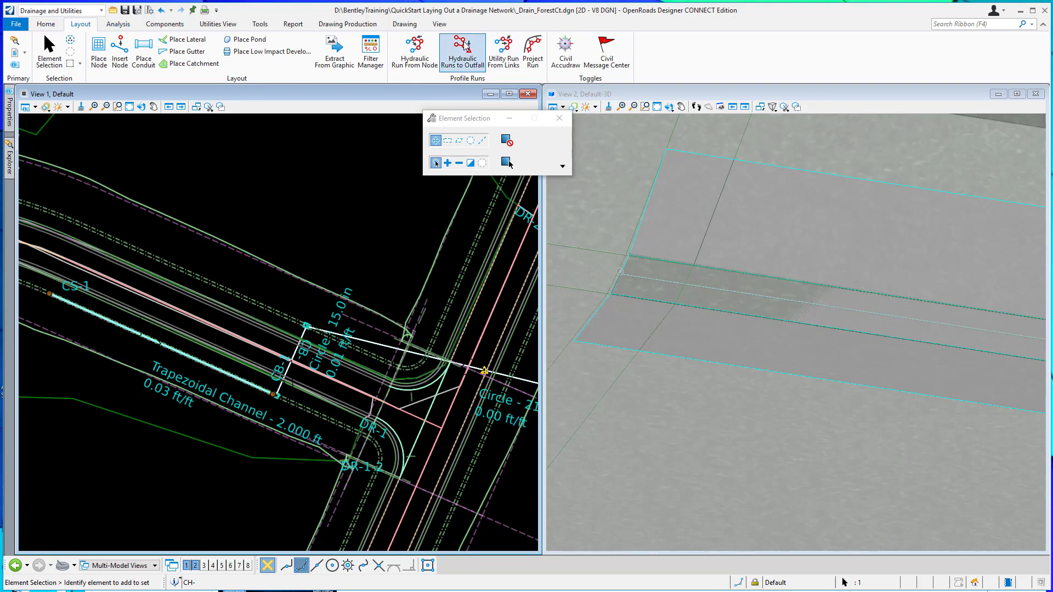
left_click(491, 44)
scroll(208, 241, "down", 4)
scroll(383, 303, "up", 4)
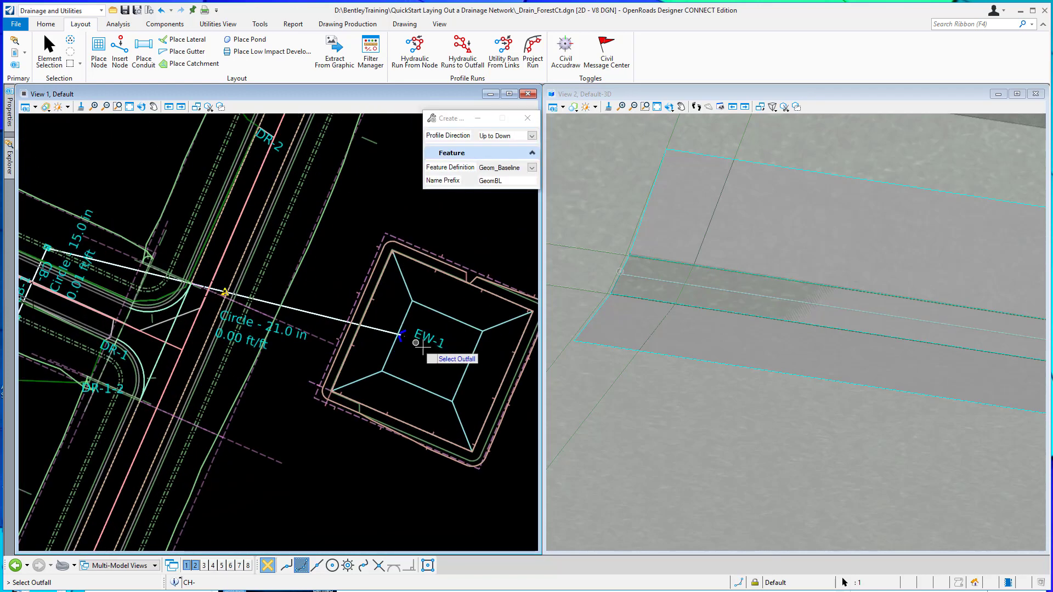
left_click(419, 360)
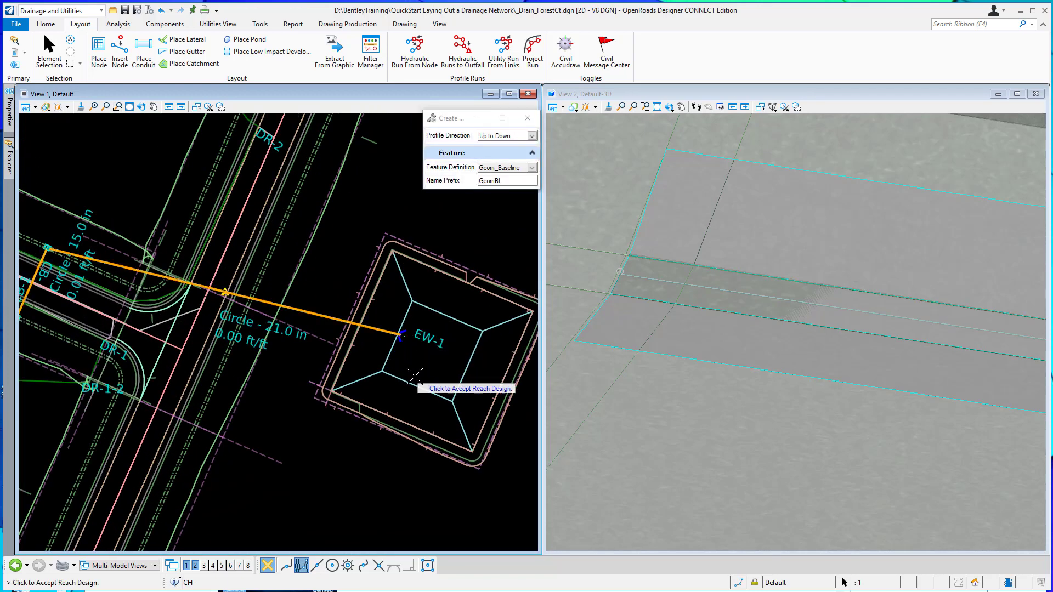
scroll(411, 378, "down", 4)
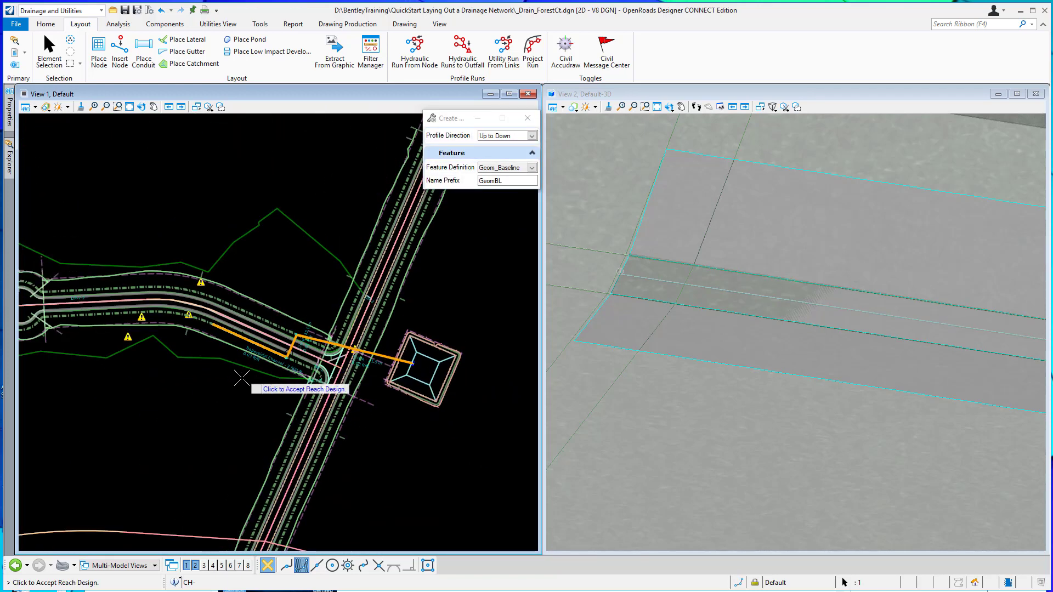
Assign the Util_Profile_Run feature definition to the profile run and accept the reach design.
left_click(532, 169)
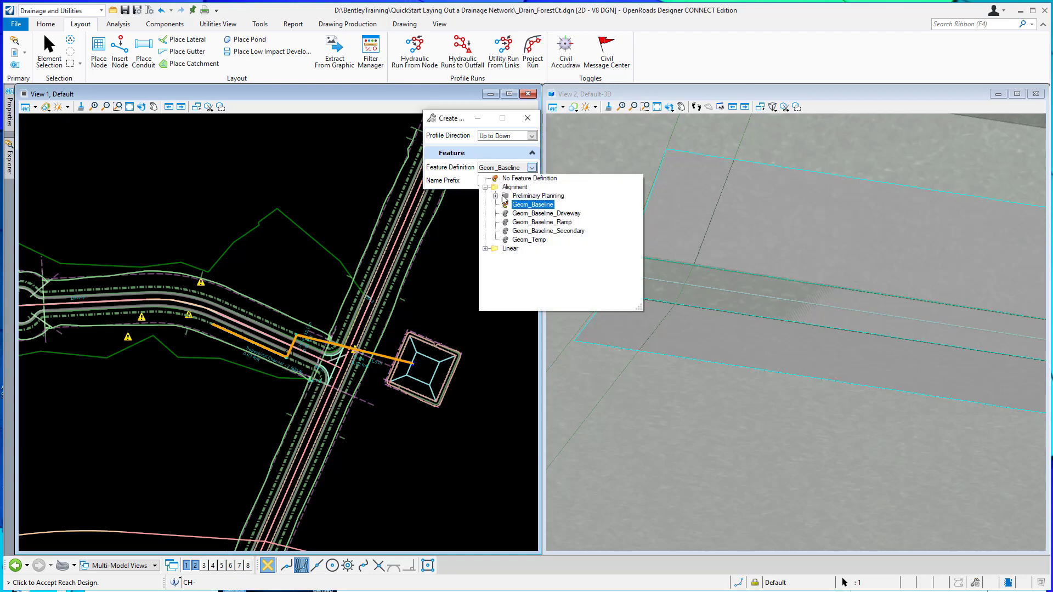
scroll(505, 265, "down", 3)
left_click(495, 249)
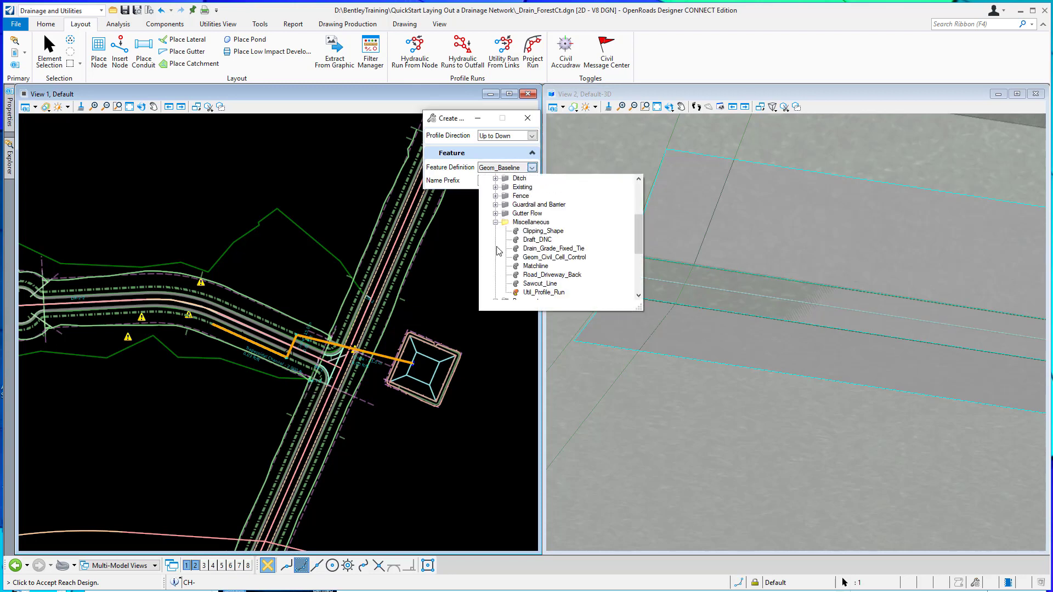
left_click(543, 299)
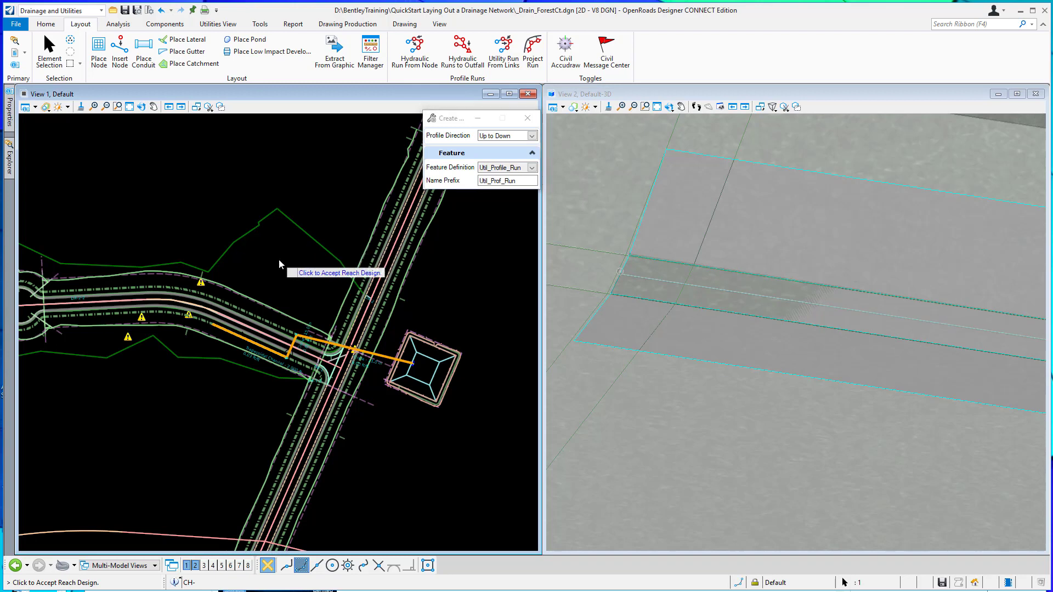
left_click(279, 259)
Open the analysis profile of the CS-1 to EW-1 run, review the channel and pipe profile, and close it.
mouse_move(10, 162)
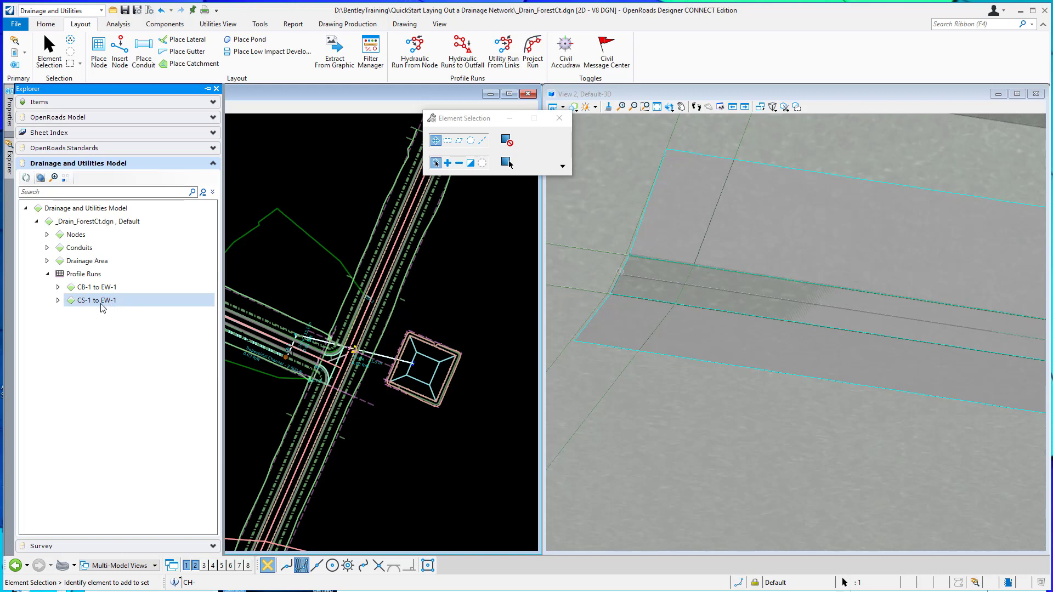
right_click(99, 306)
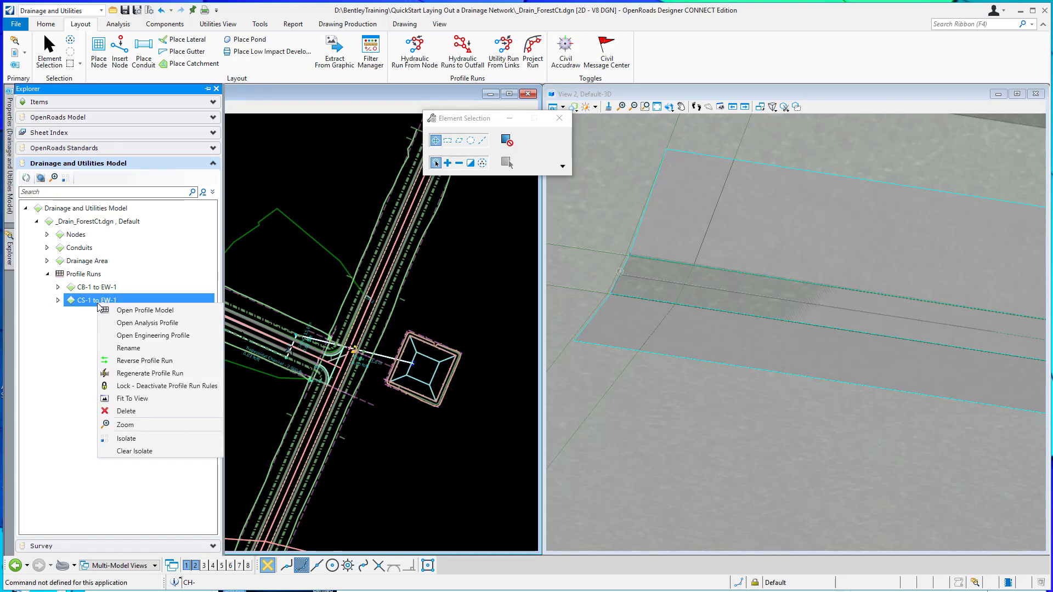
left_click(127, 322)
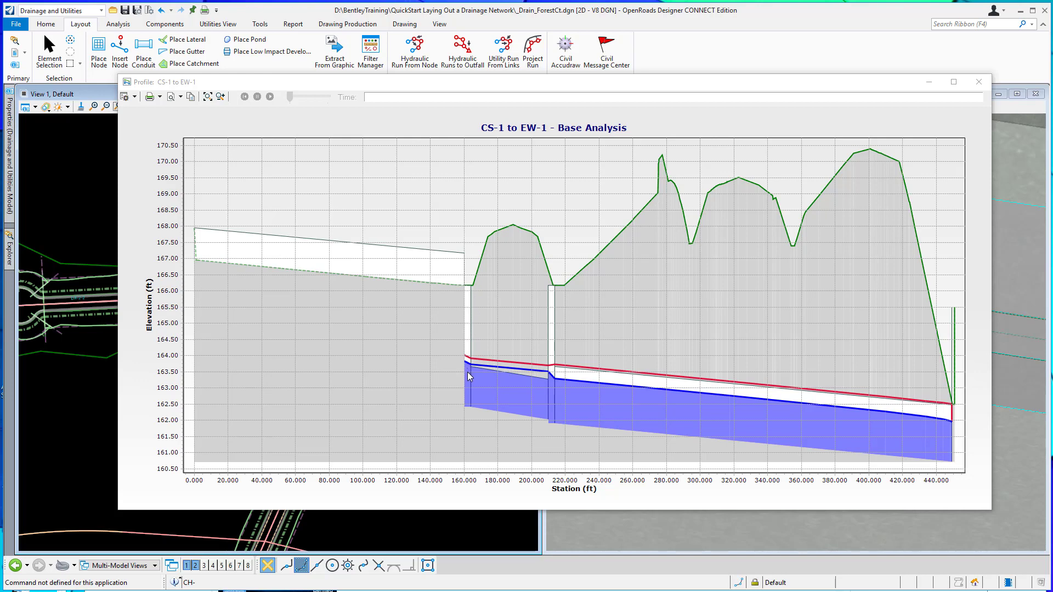
left_click(978, 82)
Set the outflow element of grass catchment DR-1-2 to cross-section node CS-1.
scroll(172, 324, "up", 2)
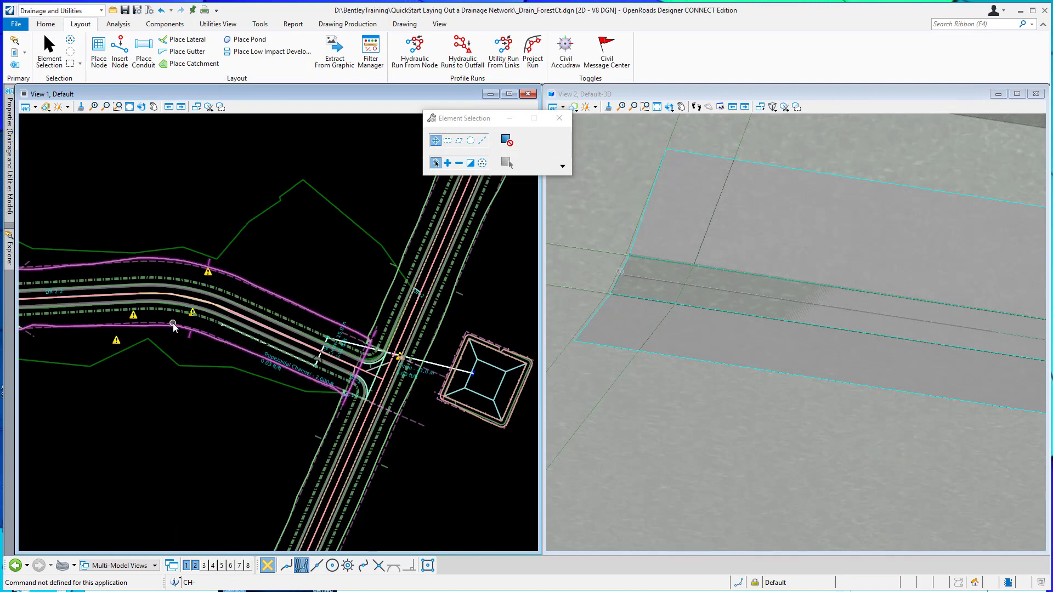
scroll(247, 328, "up", 1)
scroll(230, 348, "up", 1)
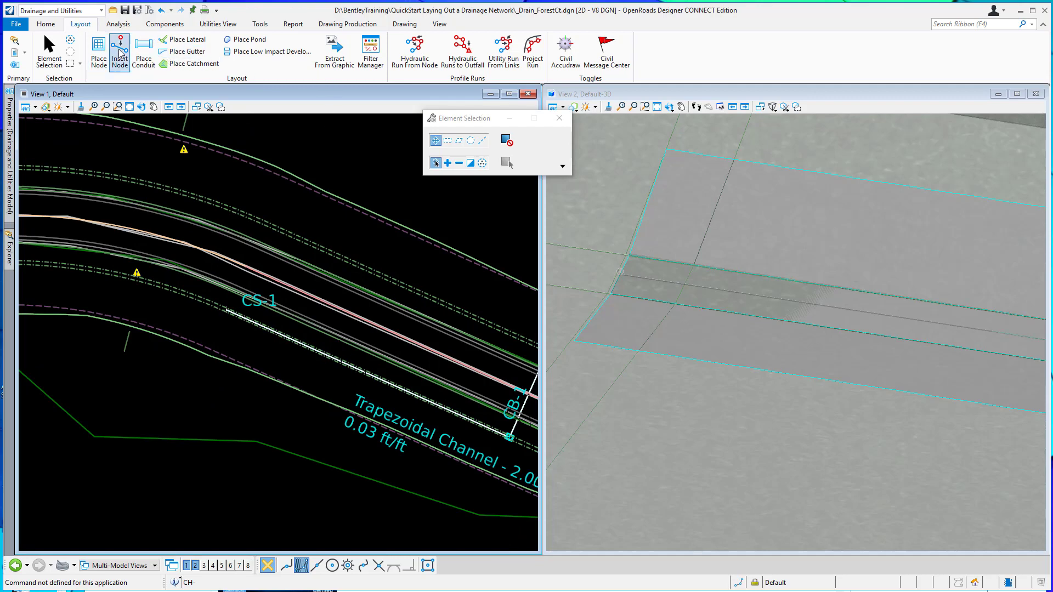
left_click(185, 439)
left_click(186, 440)
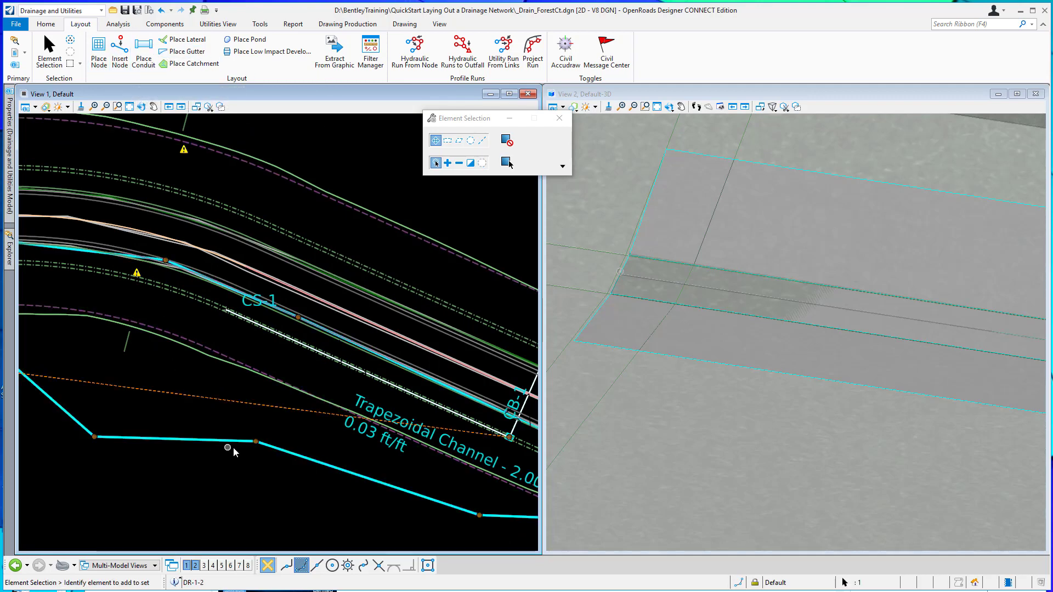
left_click(281, 435)
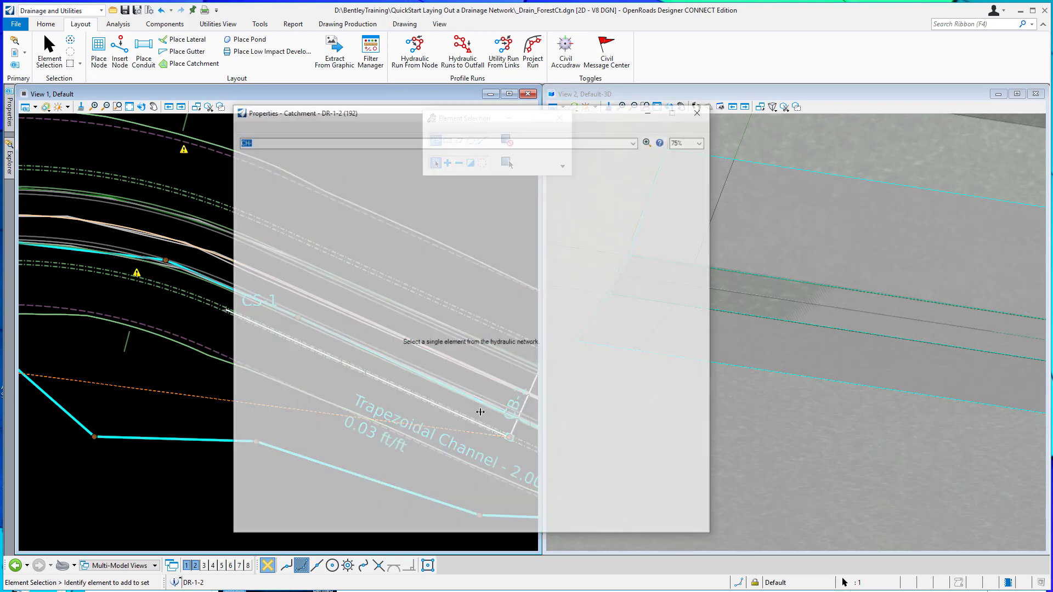
left_click(682, 329)
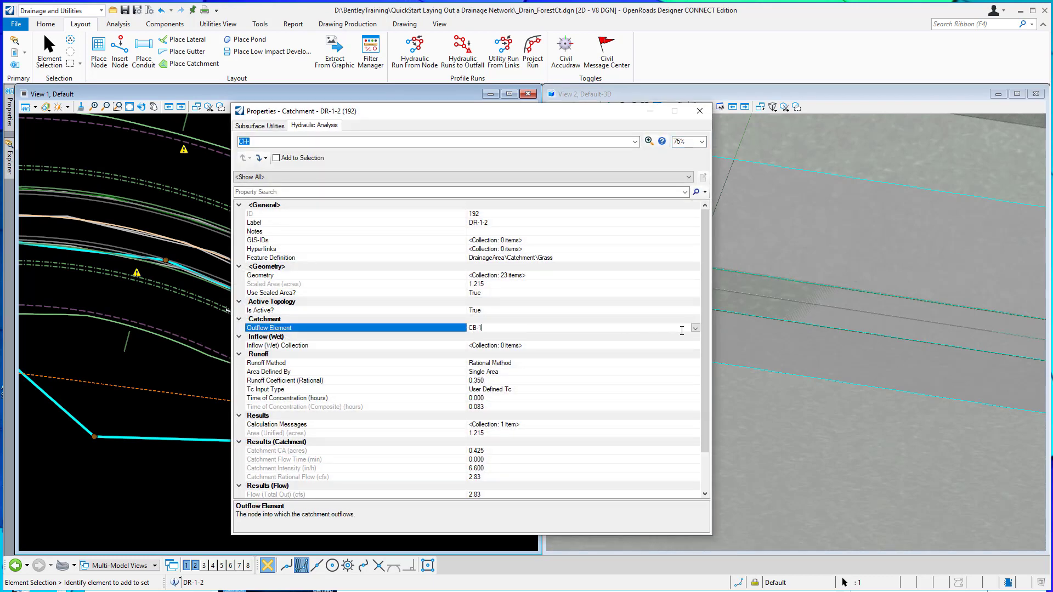
left_click(696, 328)
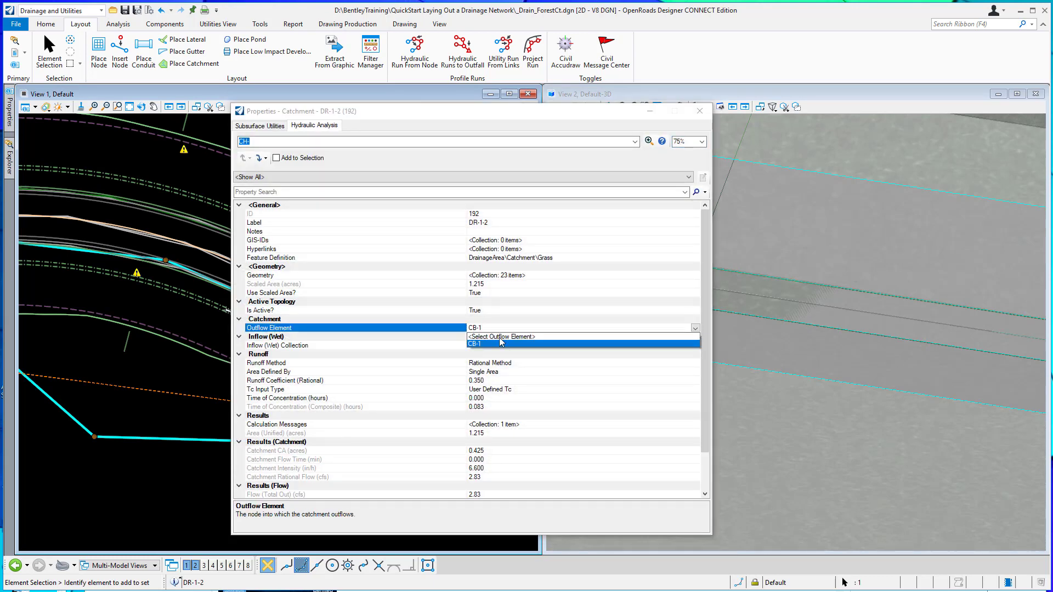
left_click(500, 337)
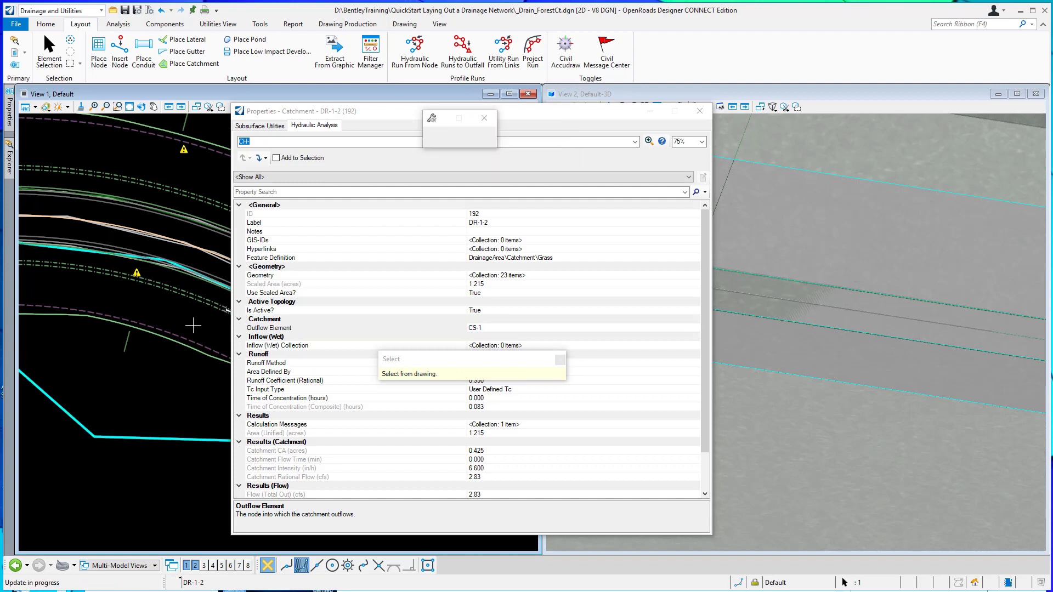
Set the outflow element of pavement catchment DR-1 to cross-section node CS-1 and close its properties.
left_click(170, 236)
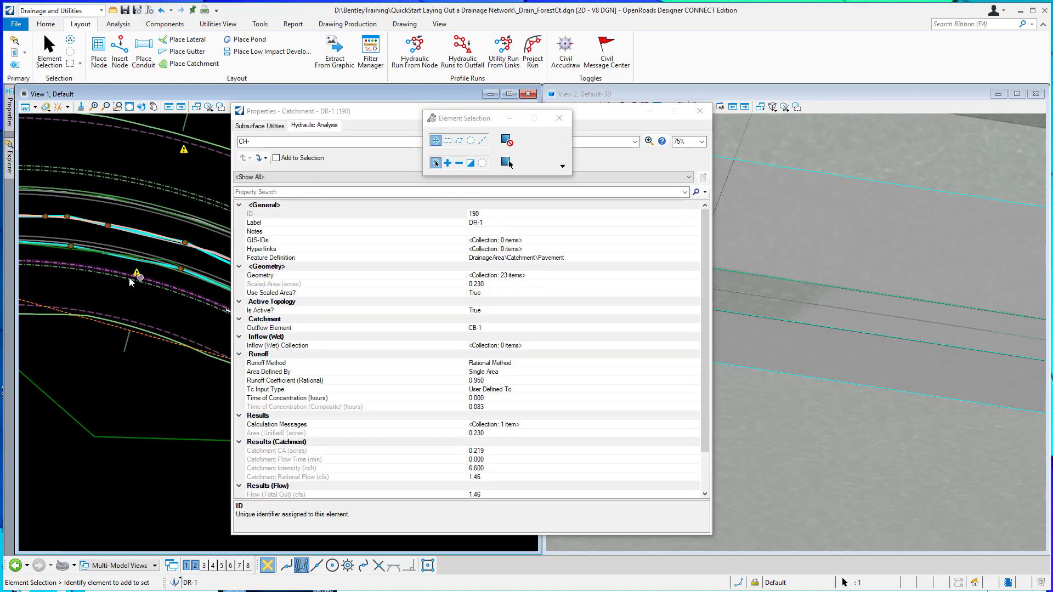
scroll(134, 277, "down", 3)
left_click(529, 329)
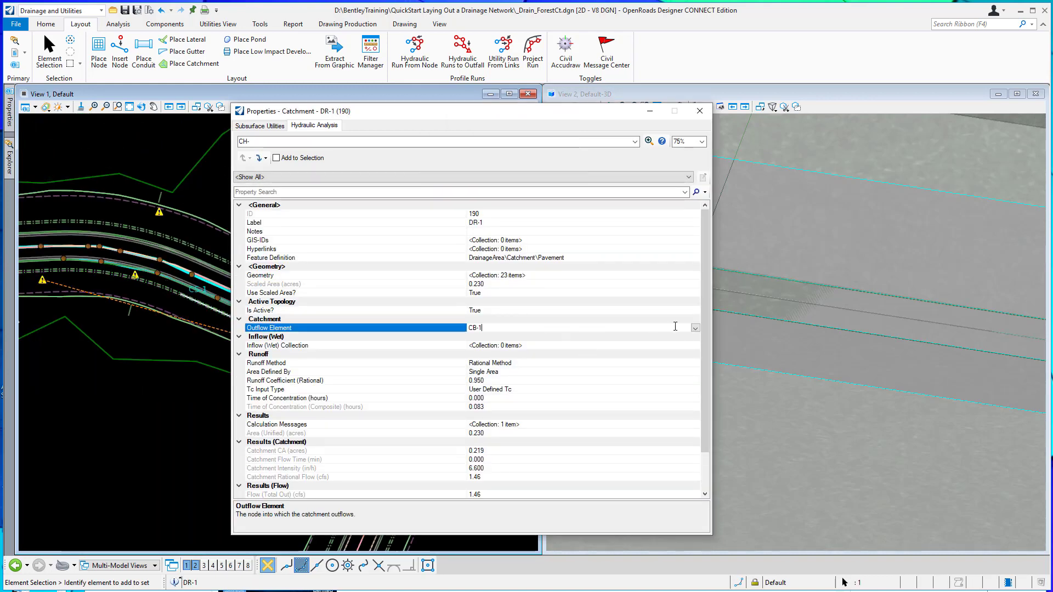
left_click(528, 329)
left_click(483, 337)
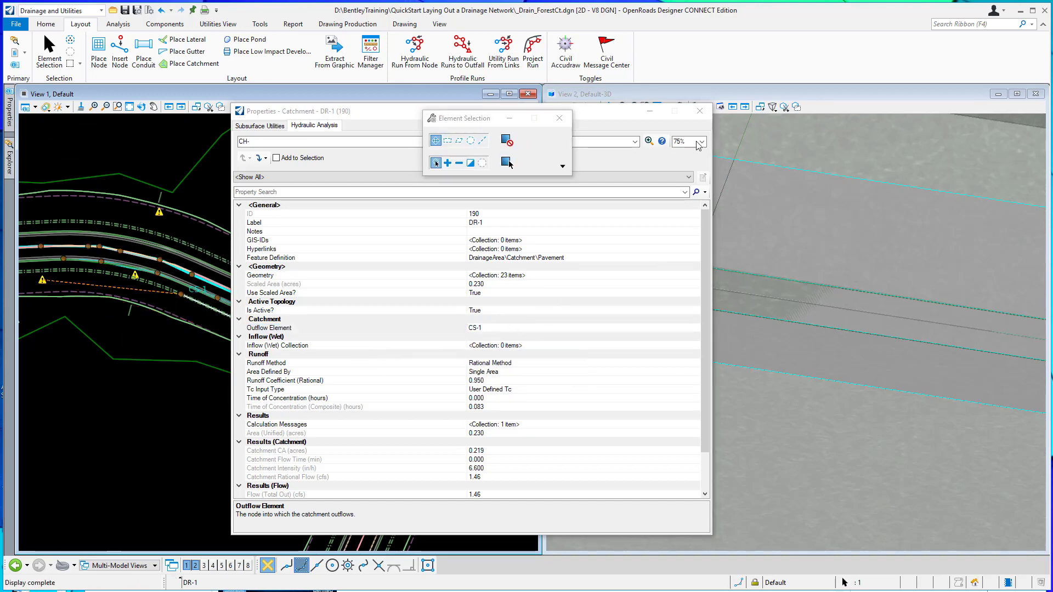
left_click(699, 111)
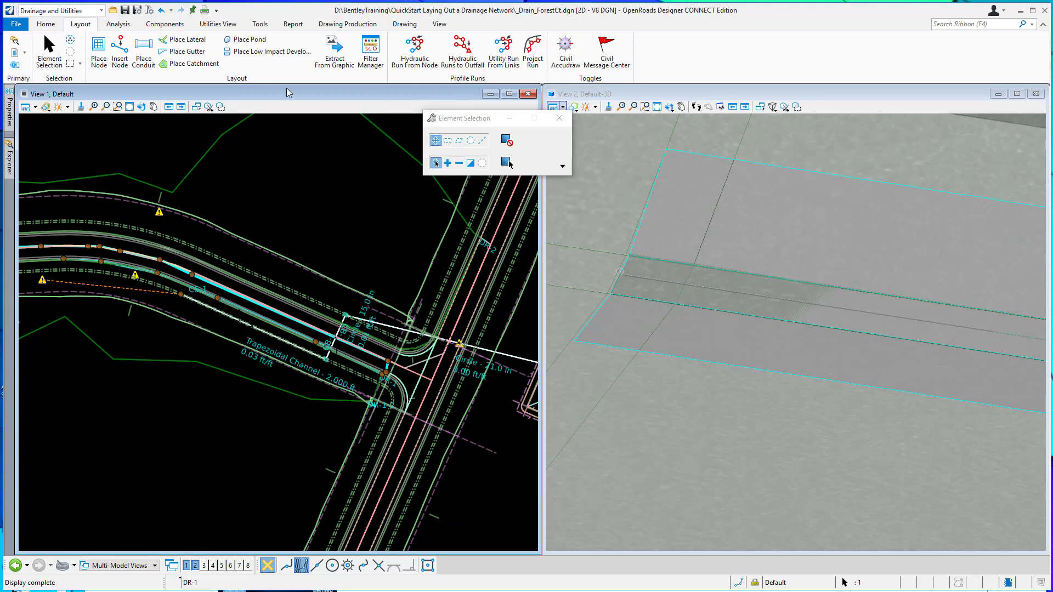
Compute the Base Analysis scenario, then dismiss the calculation summary and the Civil Message Center.
left_click(118, 24)
left_click(189, 46)
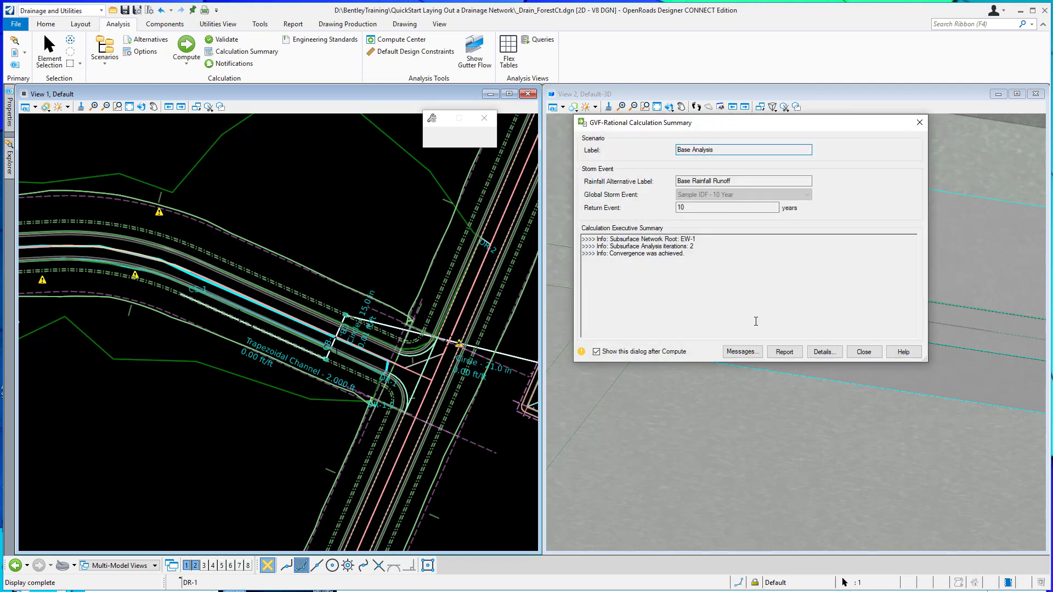
left_click(864, 353)
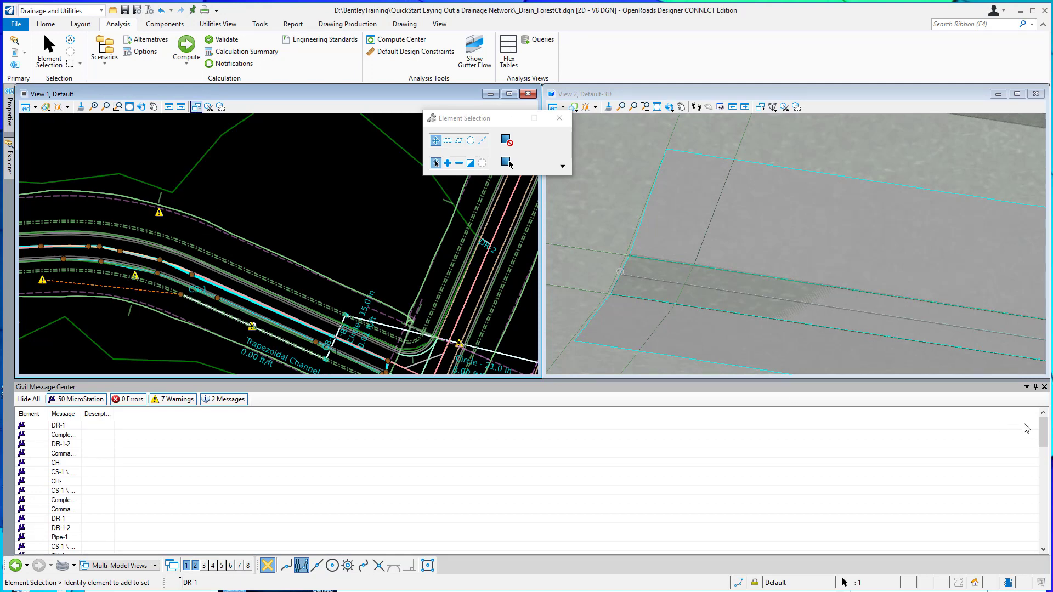
left_click(1044, 386)
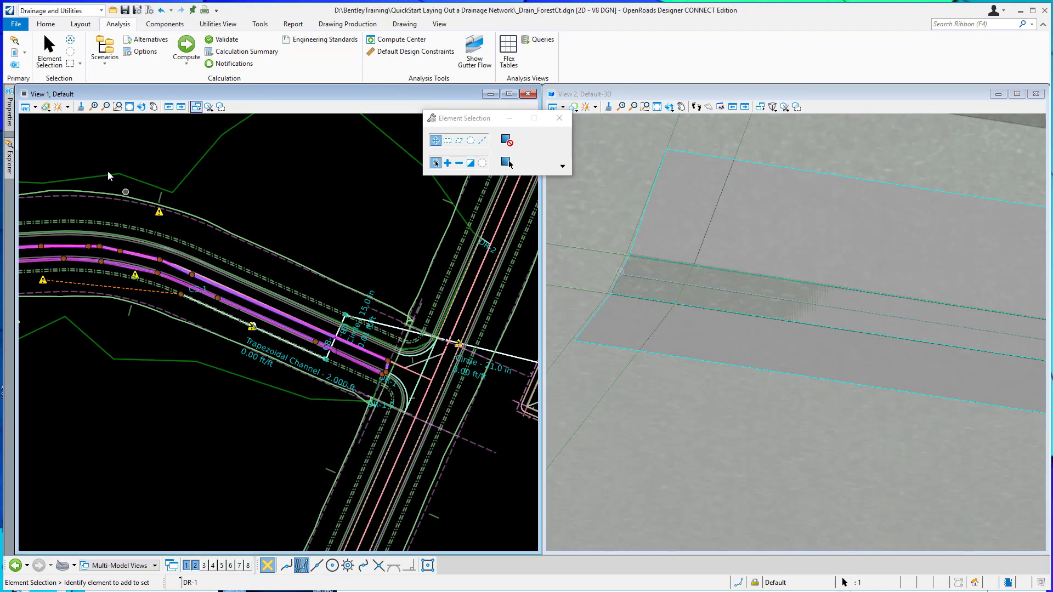
Open the analysis profile of the CS-1 to EW-1 run, review the computed grade lines, and close it.
left_click(8, 159)
left_click(91, 301)
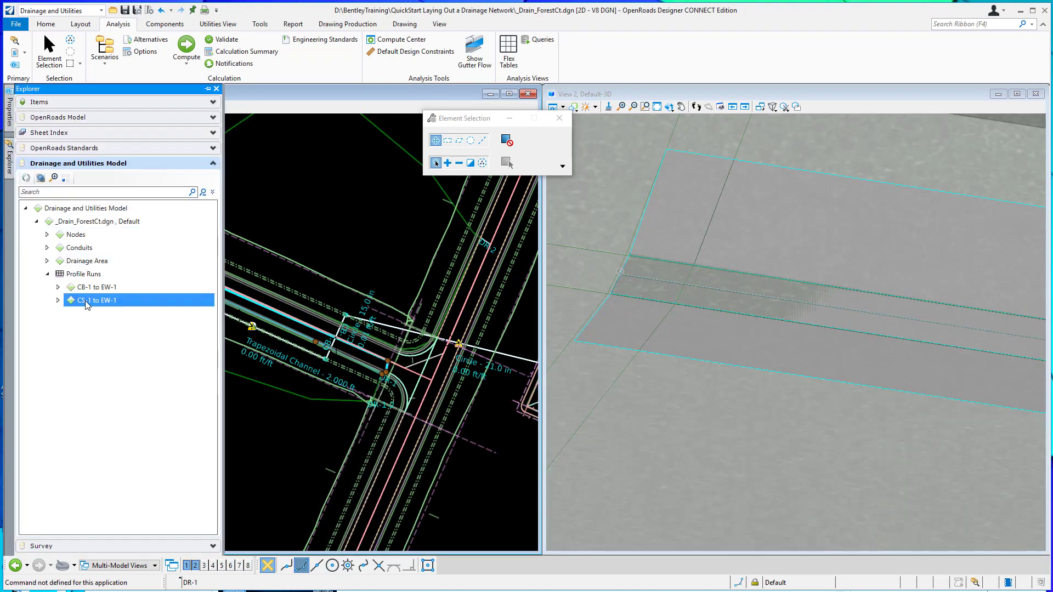
right_click(91, 301)
left_click(115, 322)
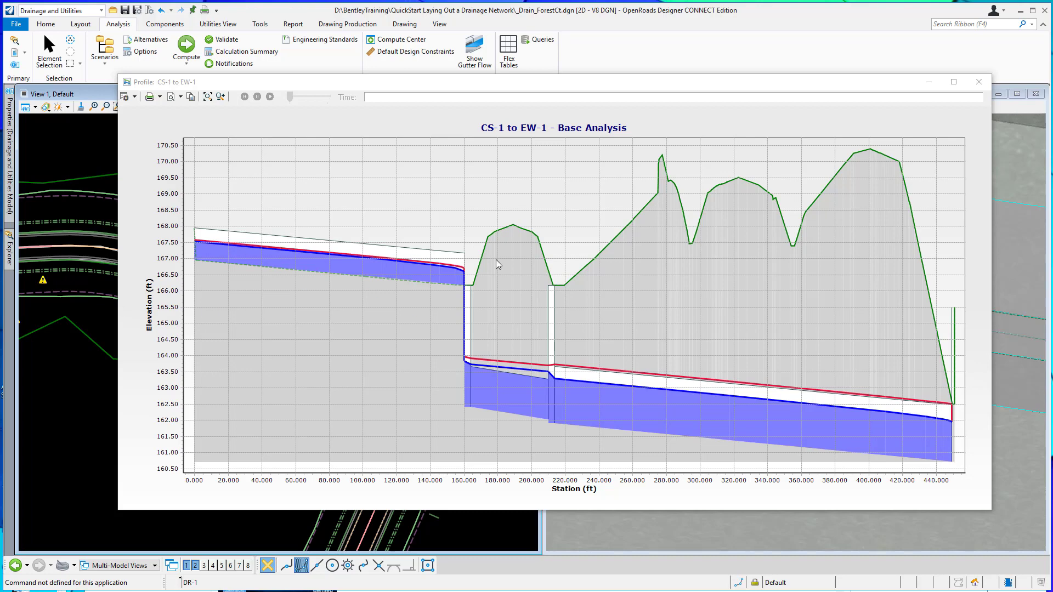
left_click(978, 82)
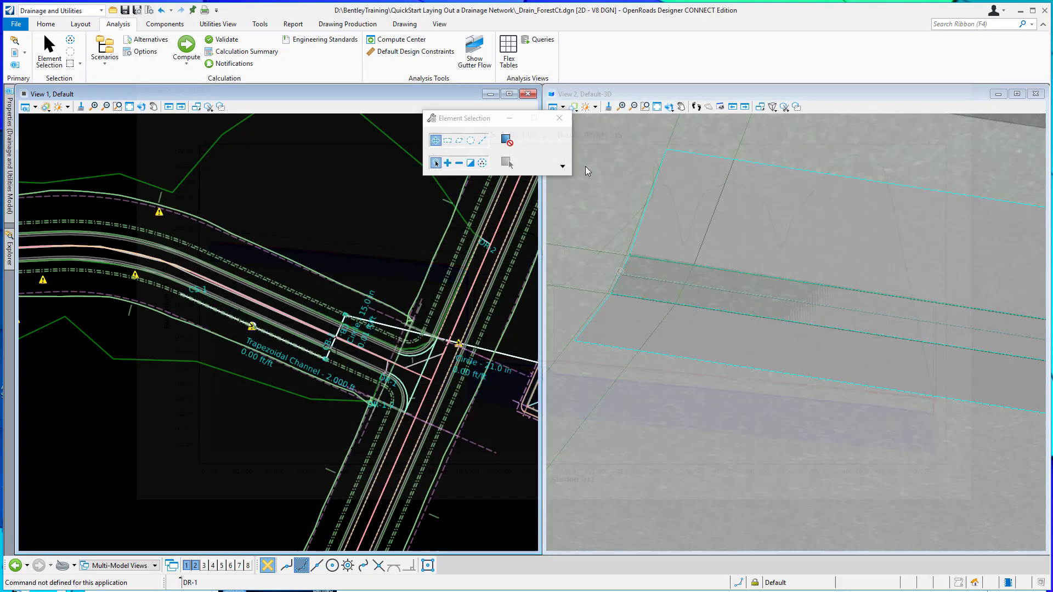
Examine the grass channel's hydraulic analysis properties, including its inverts, velocity, flow, capacity and profile results, and close them.
scroll(236, 318, "up", 3)
scroll(296, 362, "up", 3)
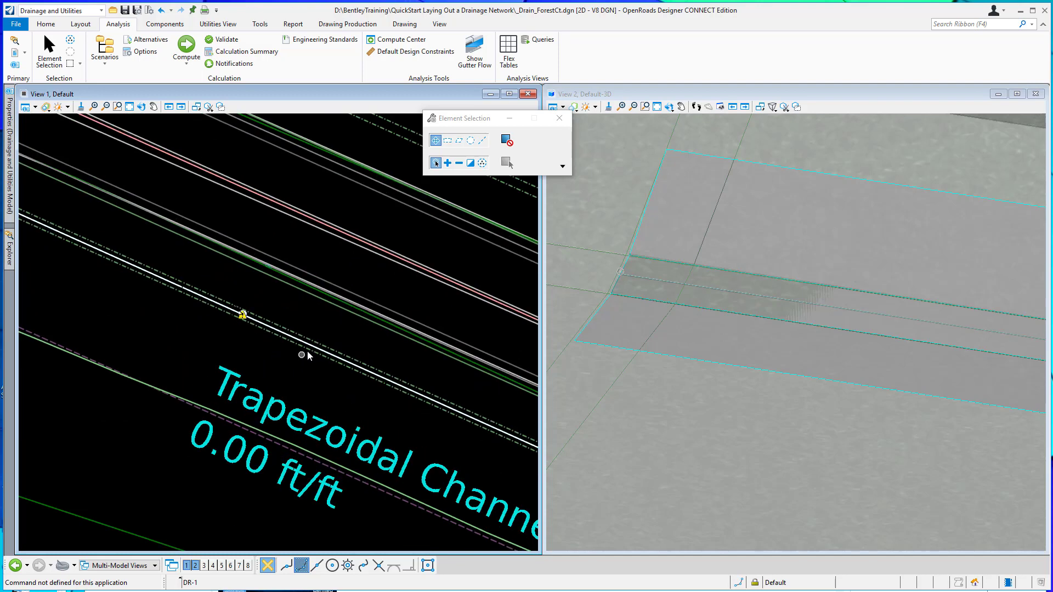
left_click(308, 345)
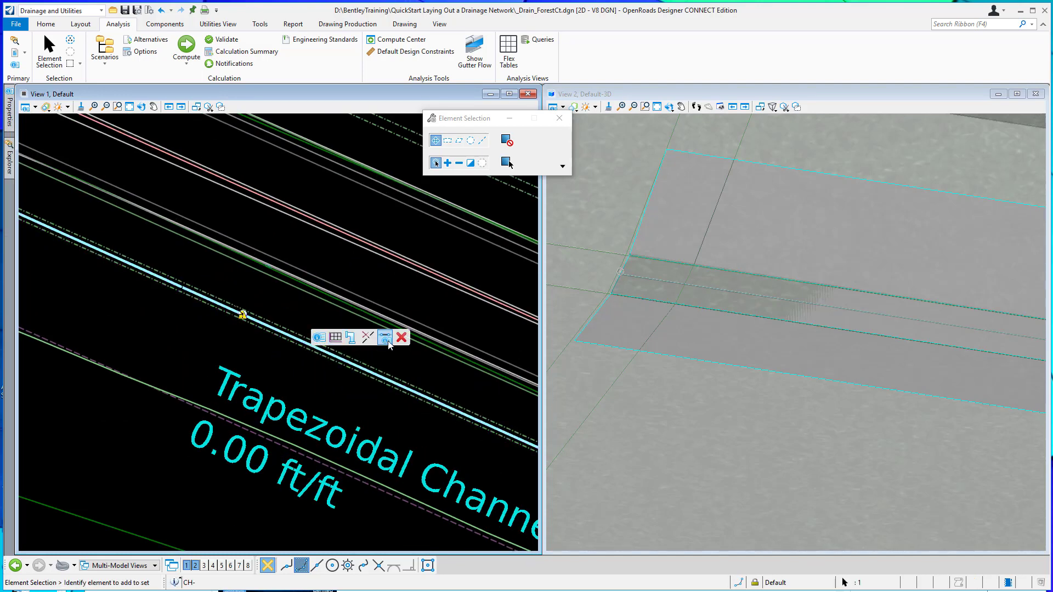
left_click(385, 337)
scroll(406, 313, "down", 3)
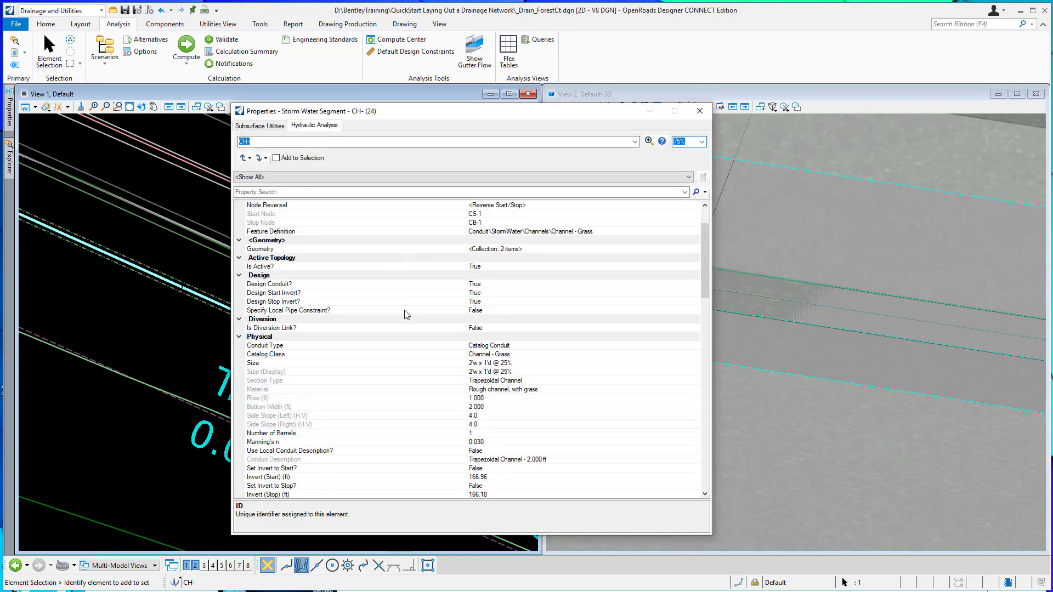
scroll(406, 315, "down", 6)
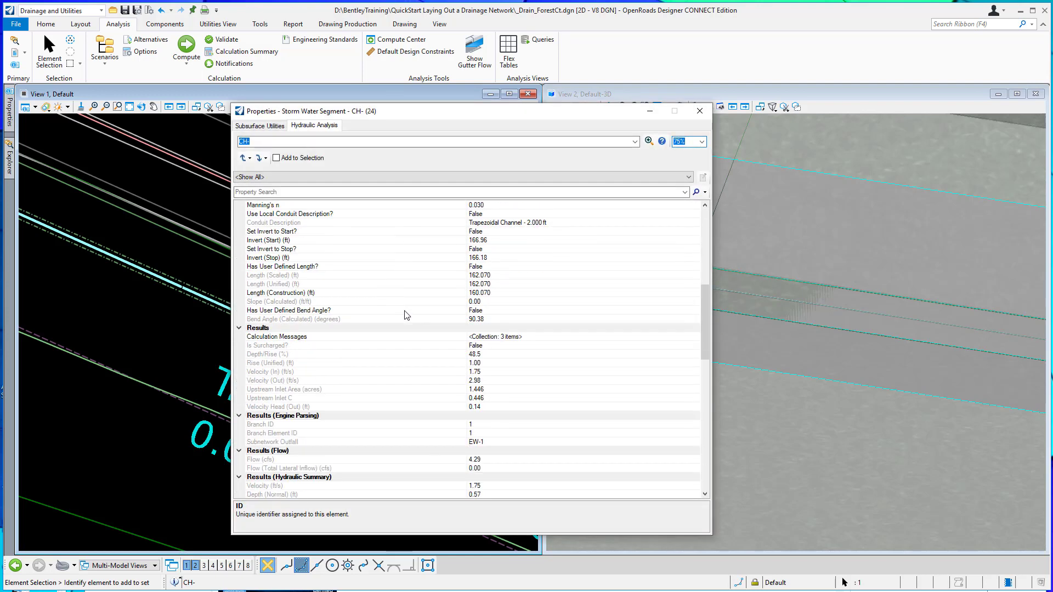
scroll(407, 315, "down", 2)
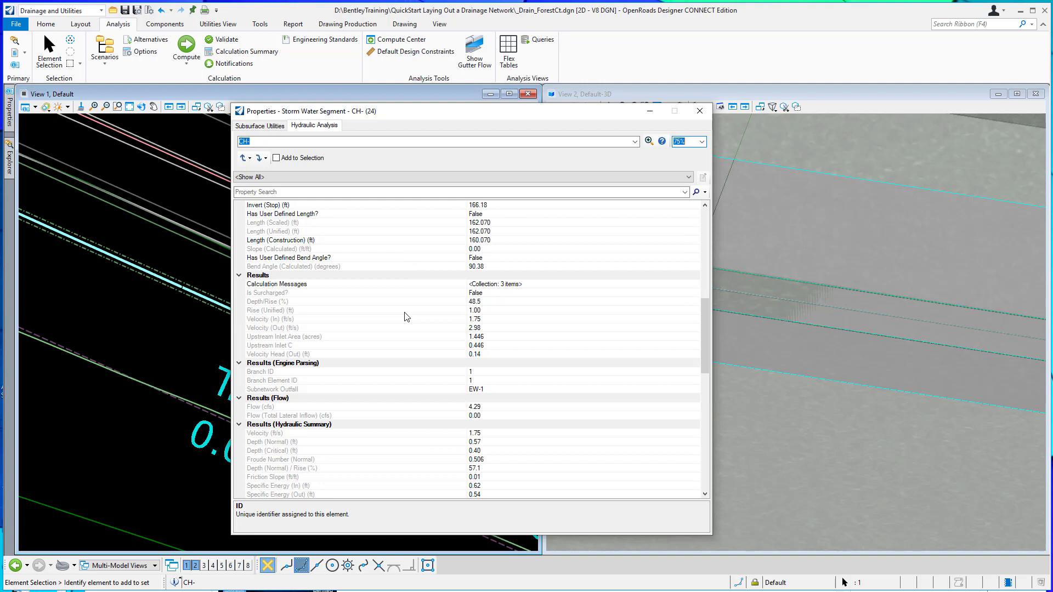
scroll(406, 317, "down", 4)
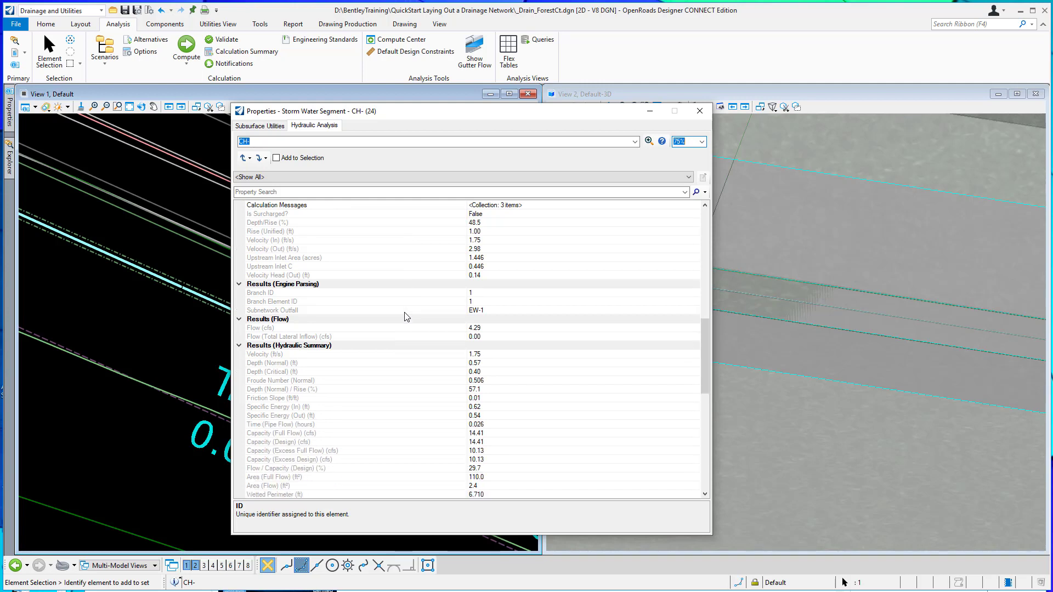
scroll(407, 317, "down", 4)
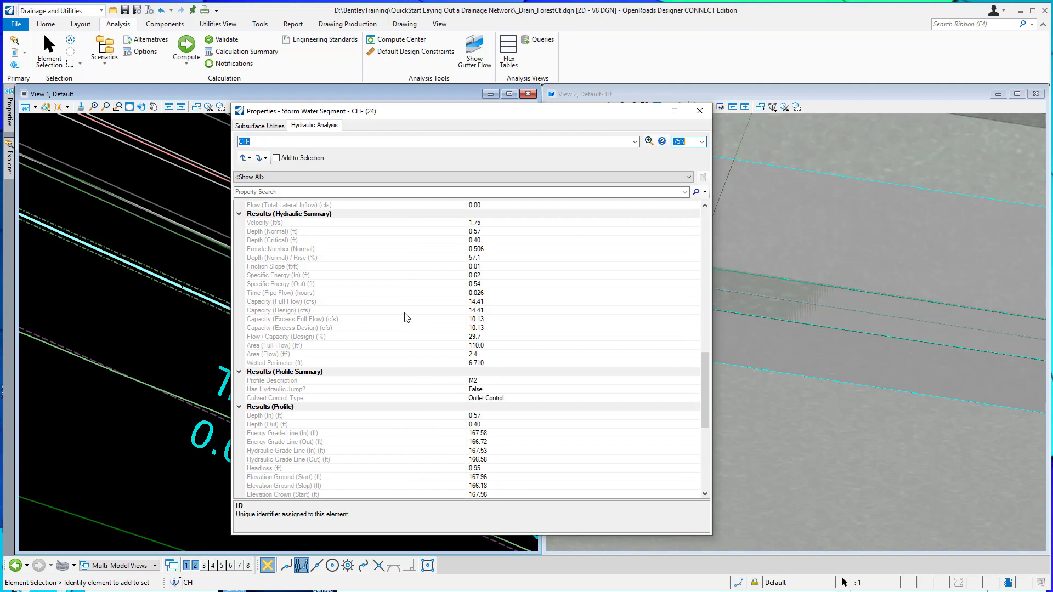
scroll(406, 317, "down", 2)
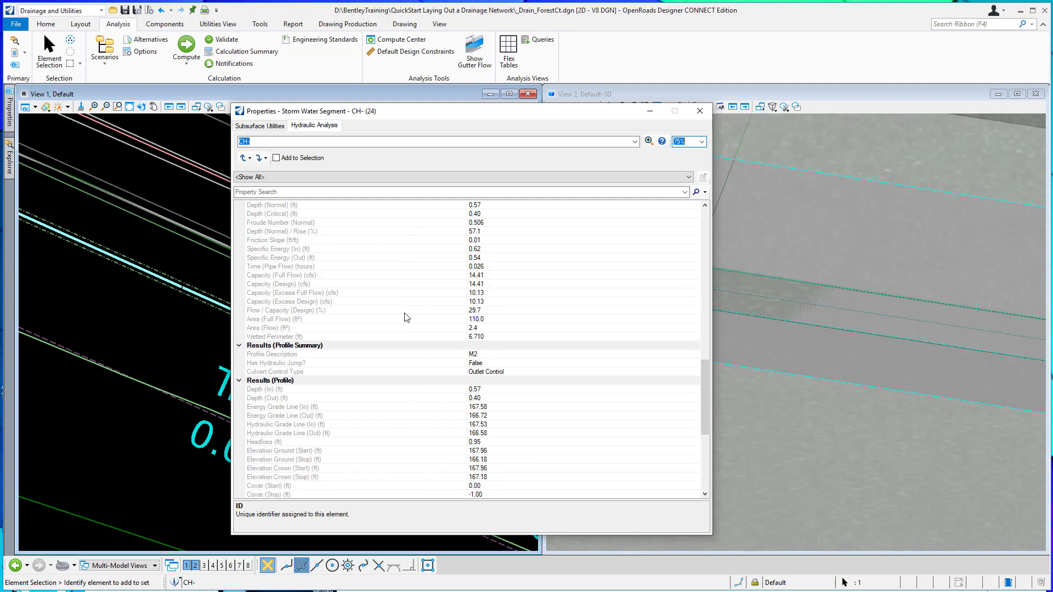
left_click(700, 110)
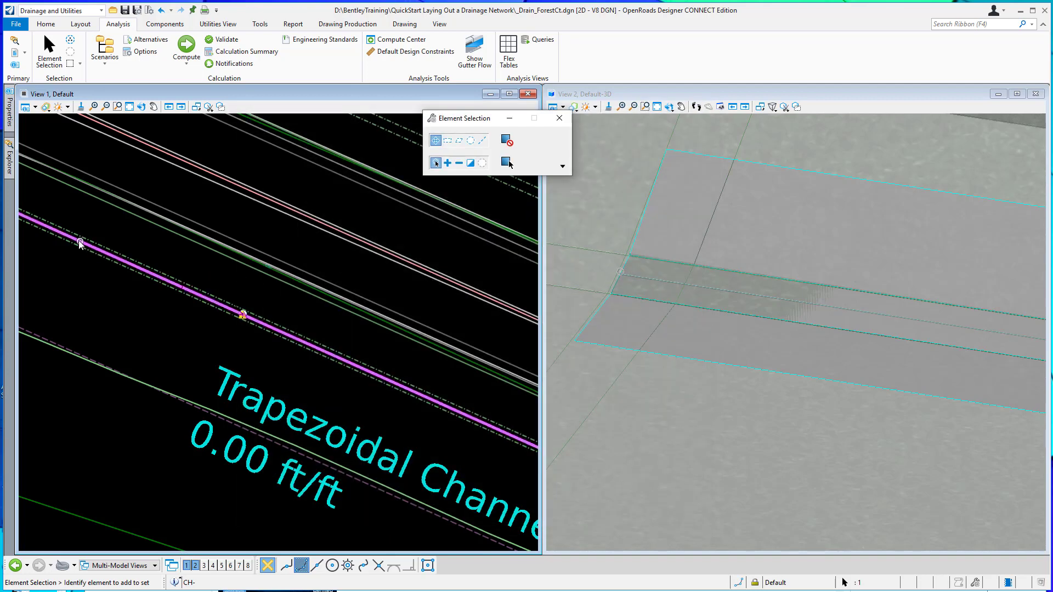
Examine catch basin CB-1's hydraulic properties, including its design constraints, inlet and gutter shape settings, and close them.
scroll(126, 272, "down", 2)
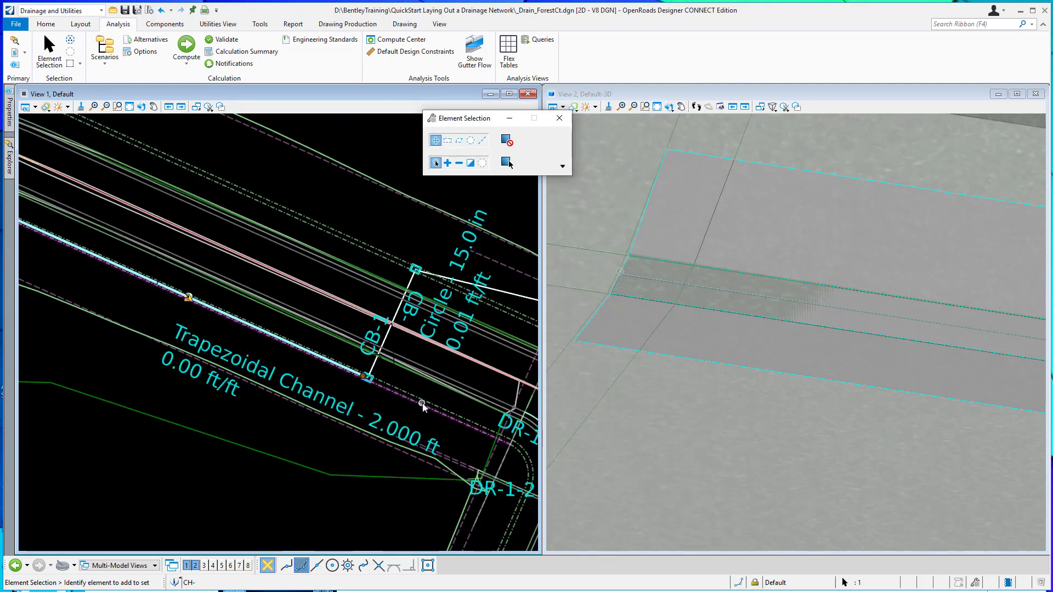
scroll(367, 377, "up", 4)
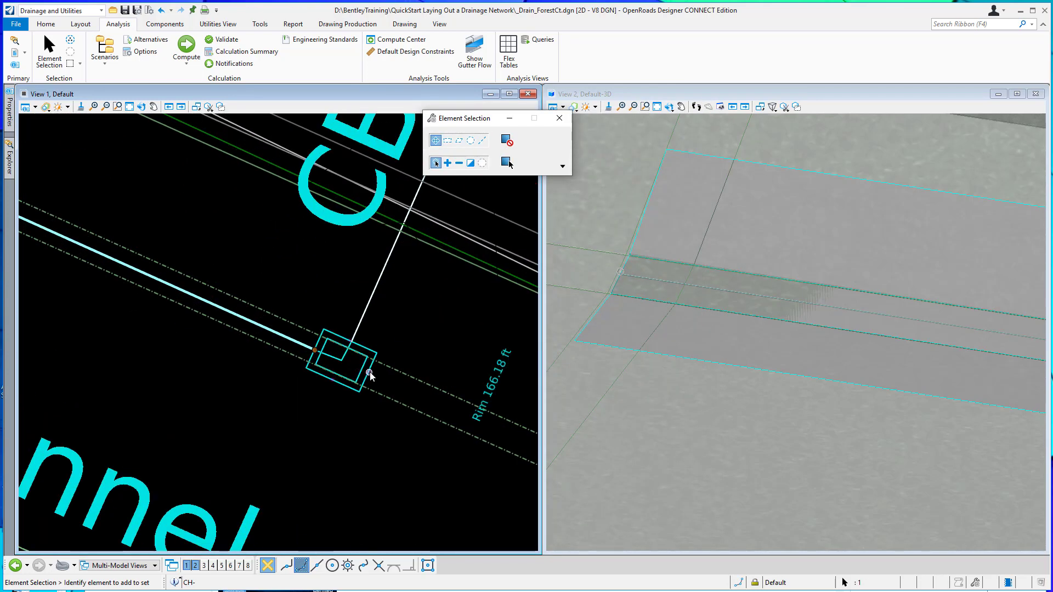
left_click(371, 374)
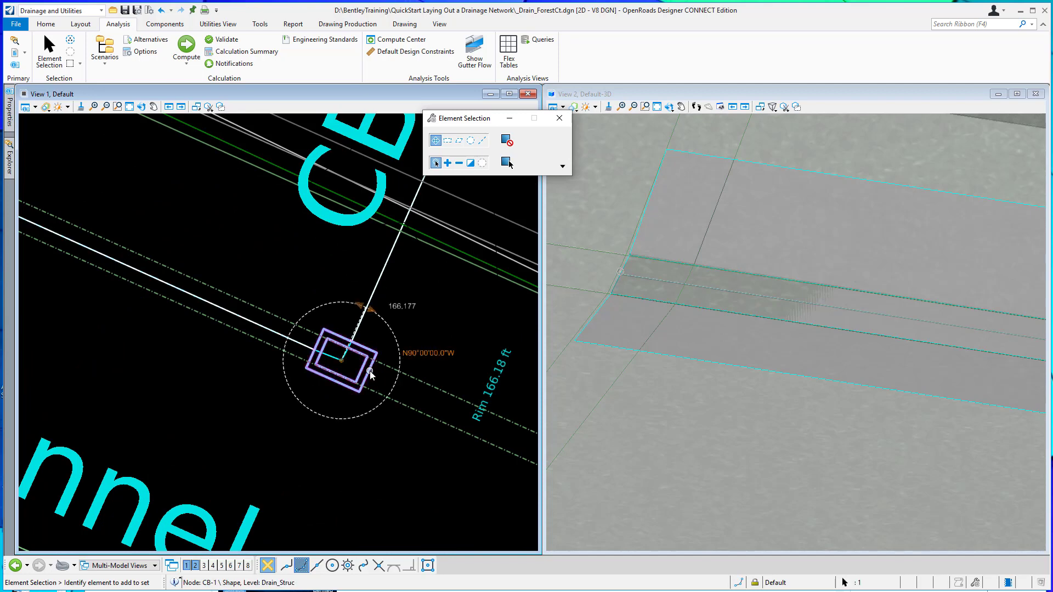
left_click(400, 367)
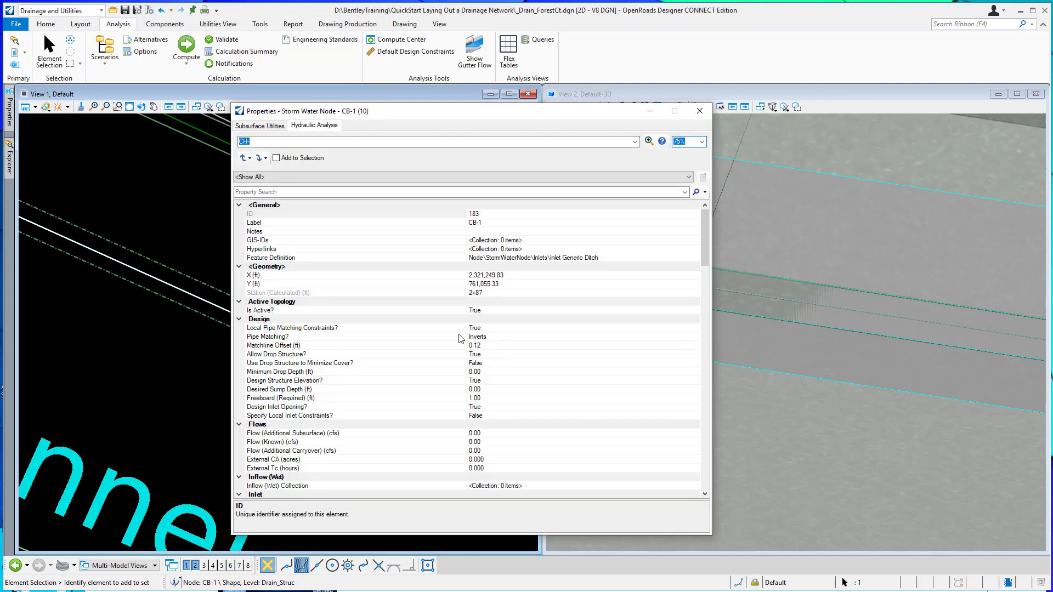
scroll(455, 340, "down", 7)
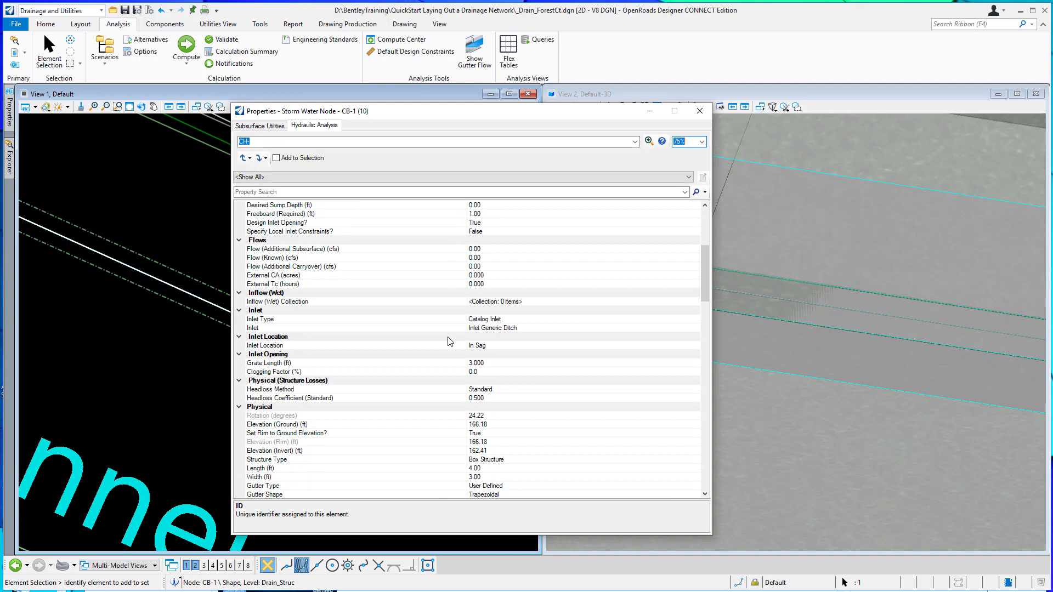
scroll(454, 350, "down", 2)
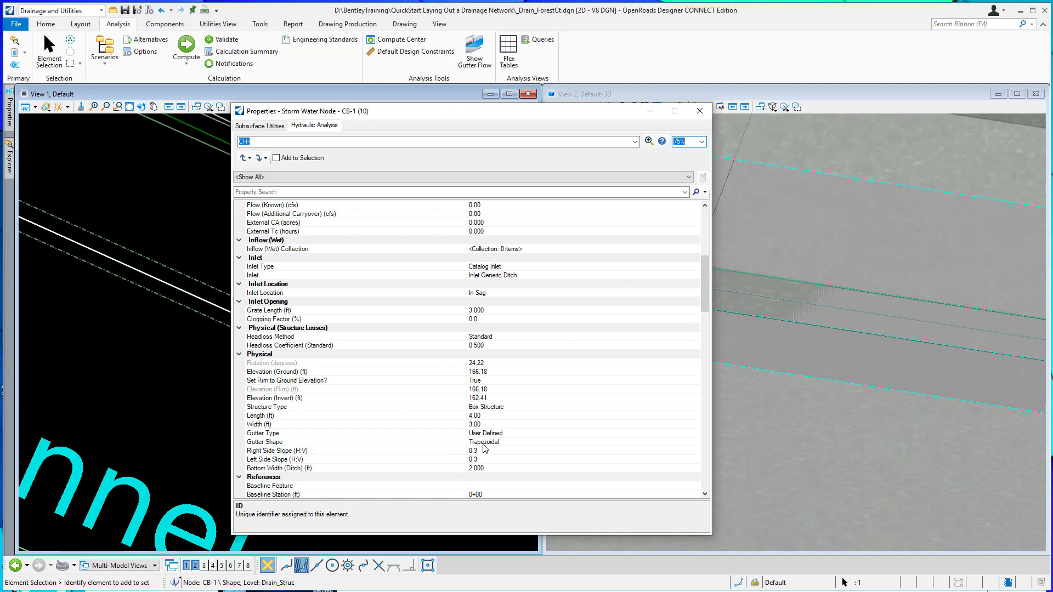
left_click(482, 442)
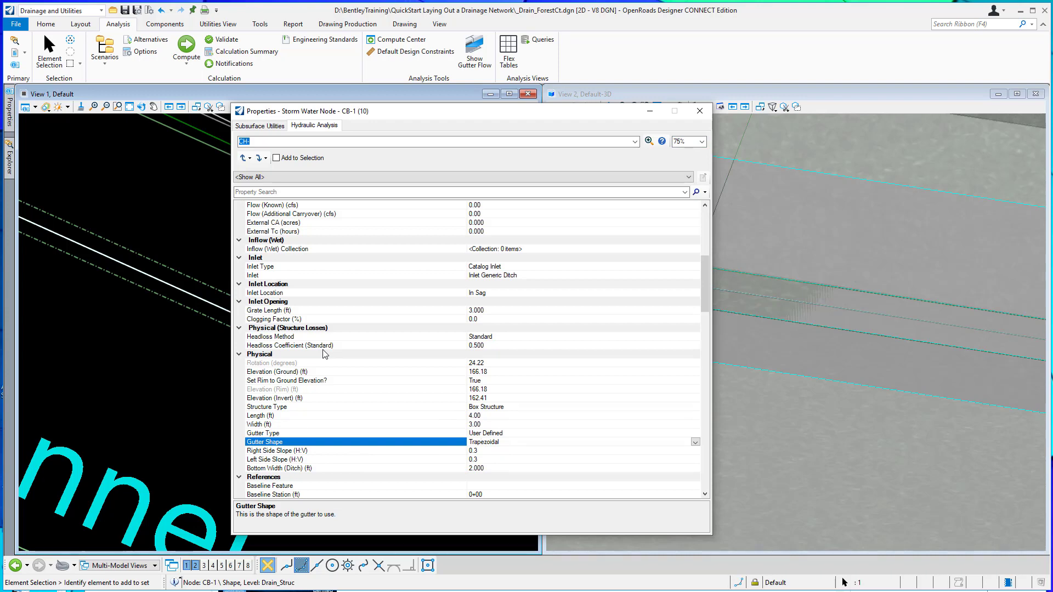
left_click(699, 111)
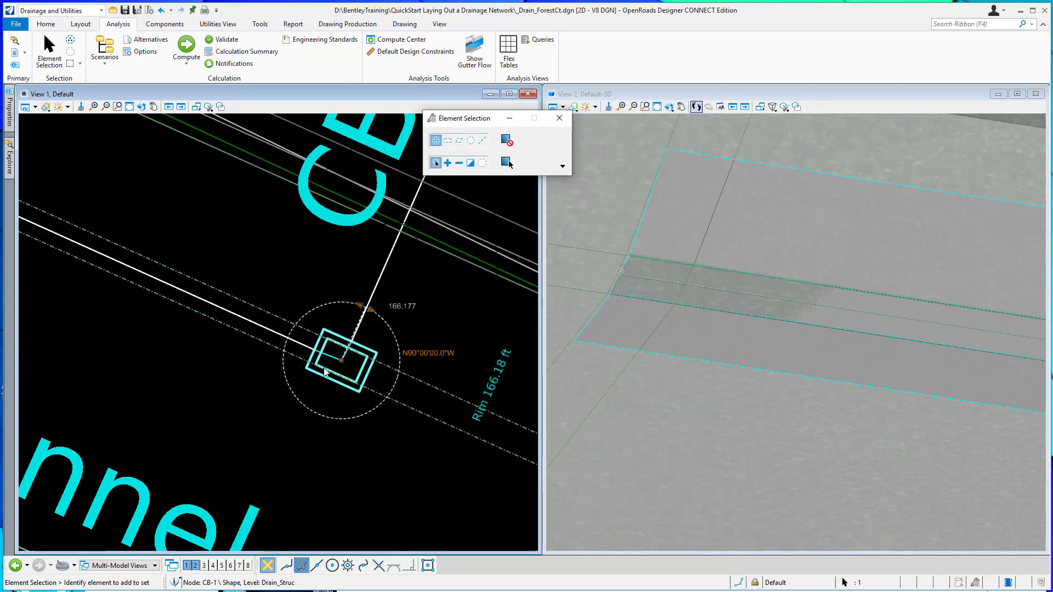
Reopen the CS-1 to EW-1 analysis profile to check the flow from the channel into CB-1.
scroll(351, 384, "up", 1)
scroll(352, 384, "down", 2)
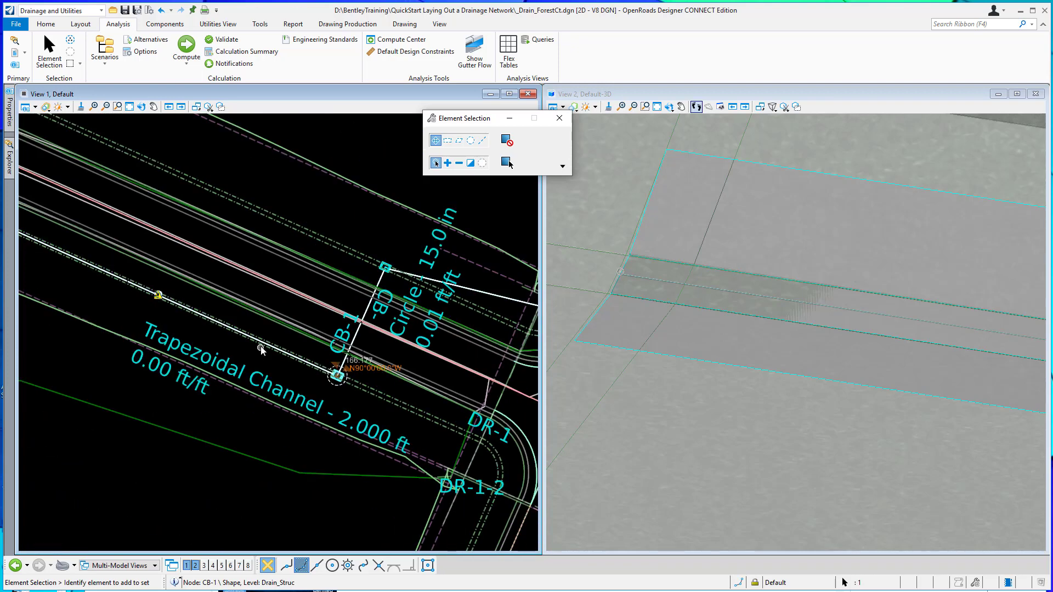
scroll(261, 346, "up", 2)
left_click(10, 159)
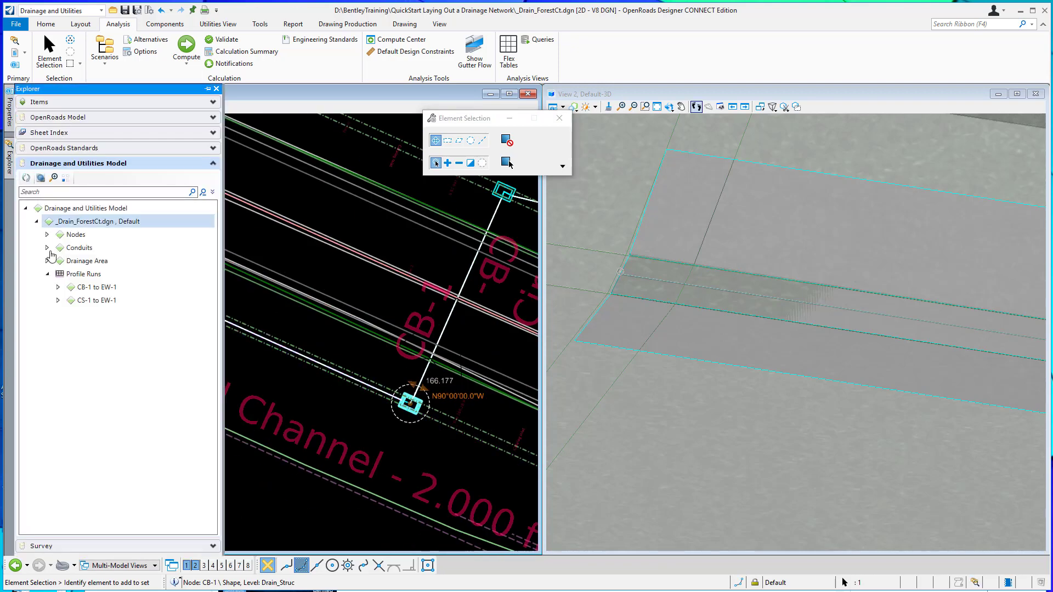
right_click(90, 303)
left_click(123, 318)
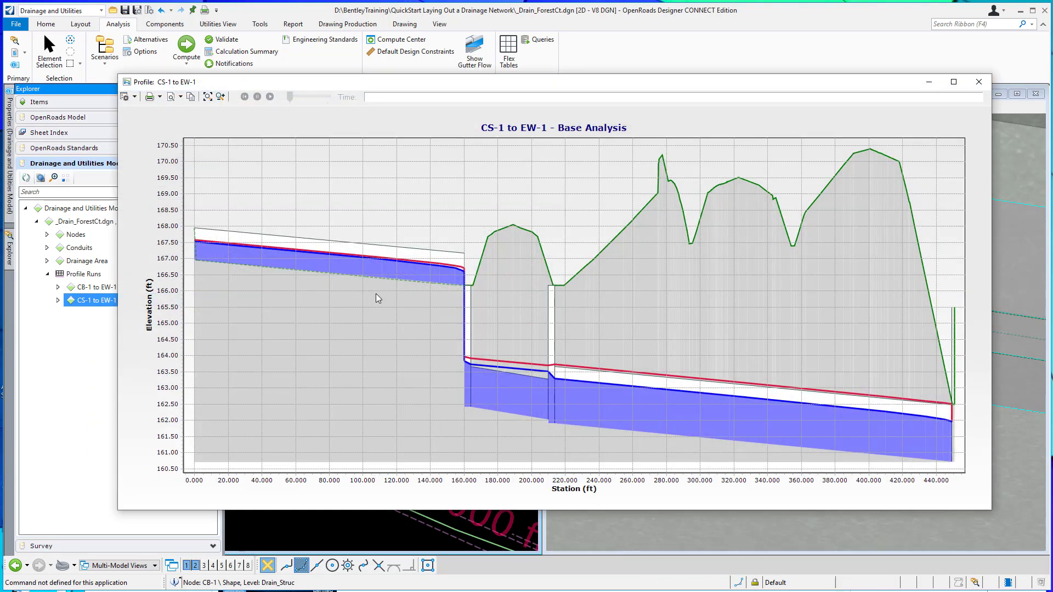